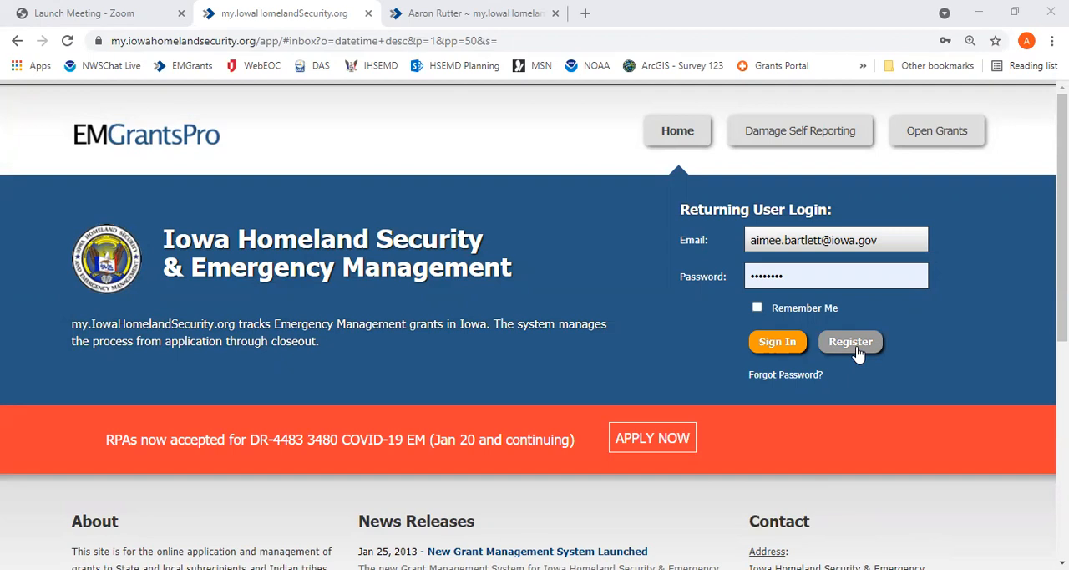
Open the registration form for new users and review its contact and user type fields
{"action": "left_click", "coordinate": [856, 349]}
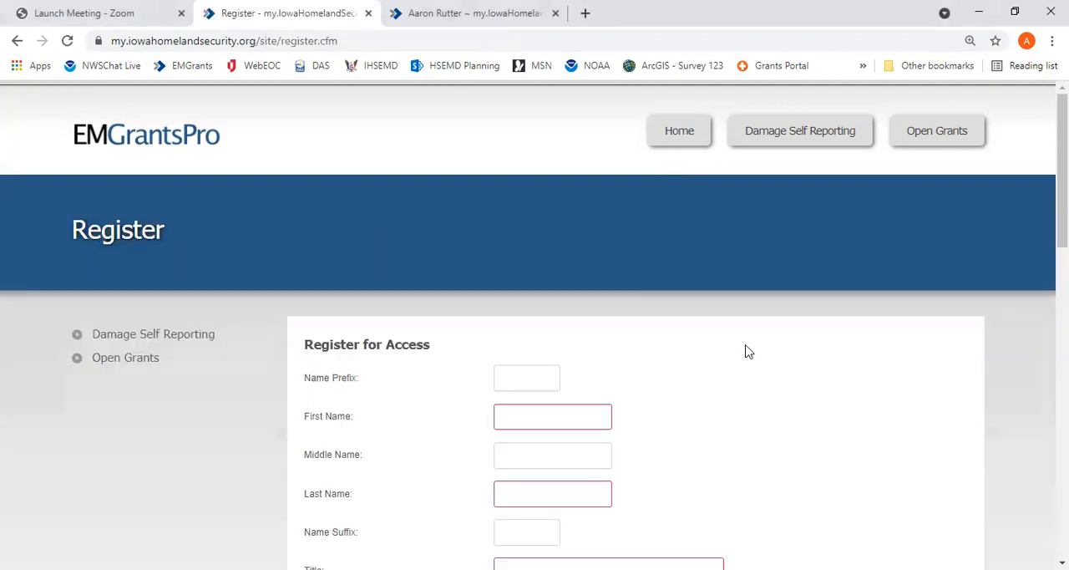
{"action": "scroll", "coordinate": [735, 353], "scroll_direction": "down", "scroll_amount": 2}
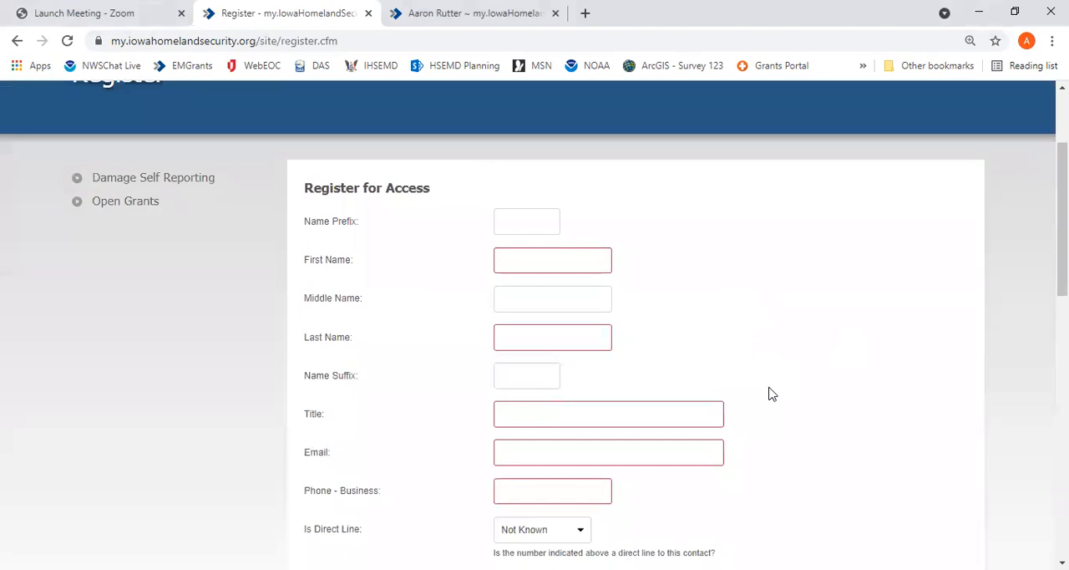
{"action": "scroll", "coordinate": [798, 391], "scroll_direction": "down", "scroll_amount": 1}
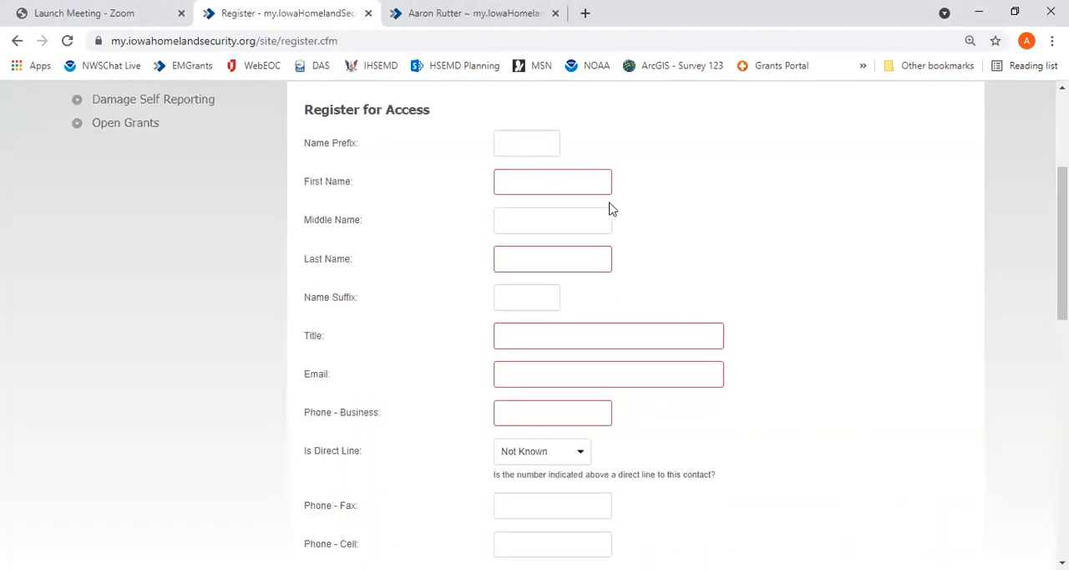
{"action": "scroll", "coordinate": [701, 232], "scroll_direction": "down", "scroll_amount": 2}
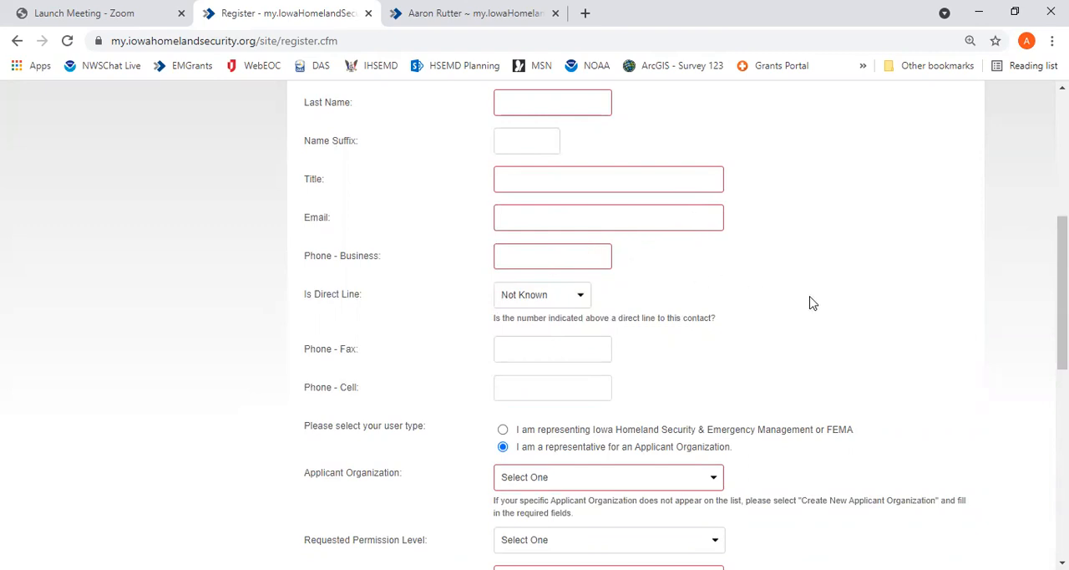
{"action": "scroll", "coordinate": [811, 302], "scroll_direction": "down", "scroll_amount": 2}
{"action": "scroll", "coordinate": [810, 303], "scroll_direction": "down", "scroll_amount": 1}
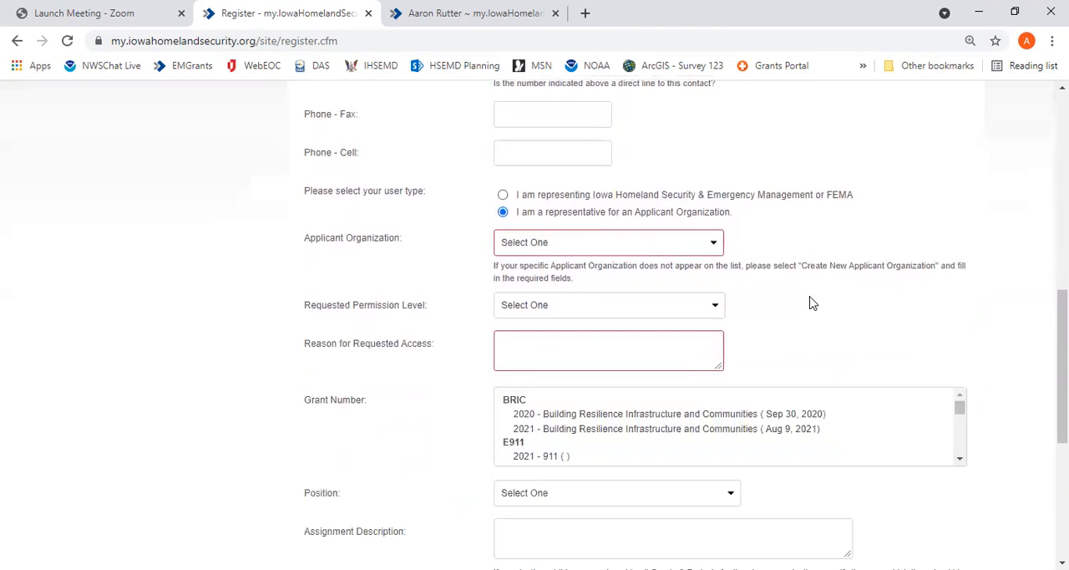
Set the Applicant Organization to Create New Applicant Organization and view the available Classification options
{"action": "left_click", "coordinate": [706, 244]}
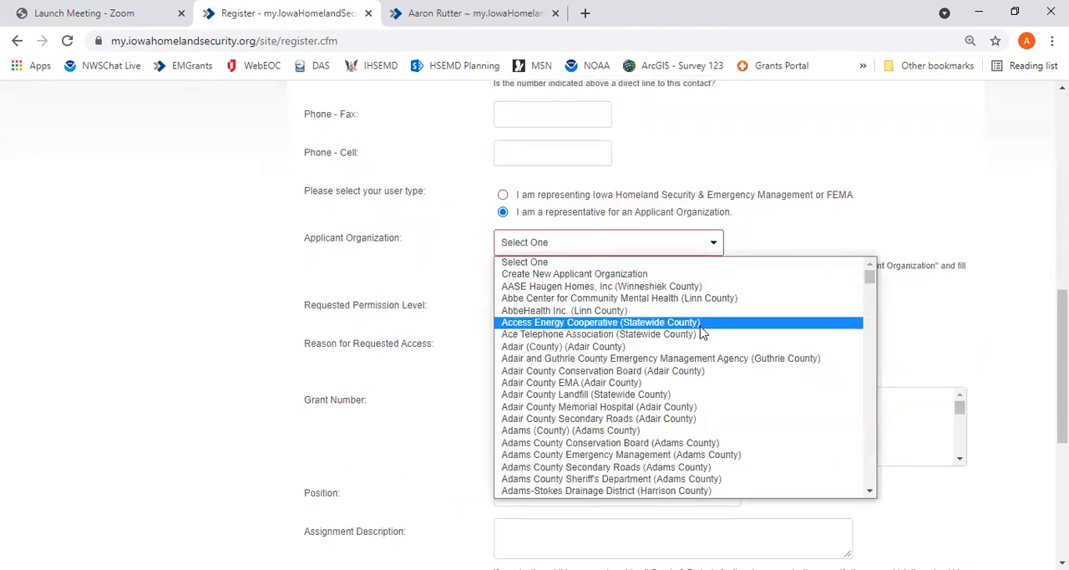
{"action": "left_click", "coordinate": [668, 276]}
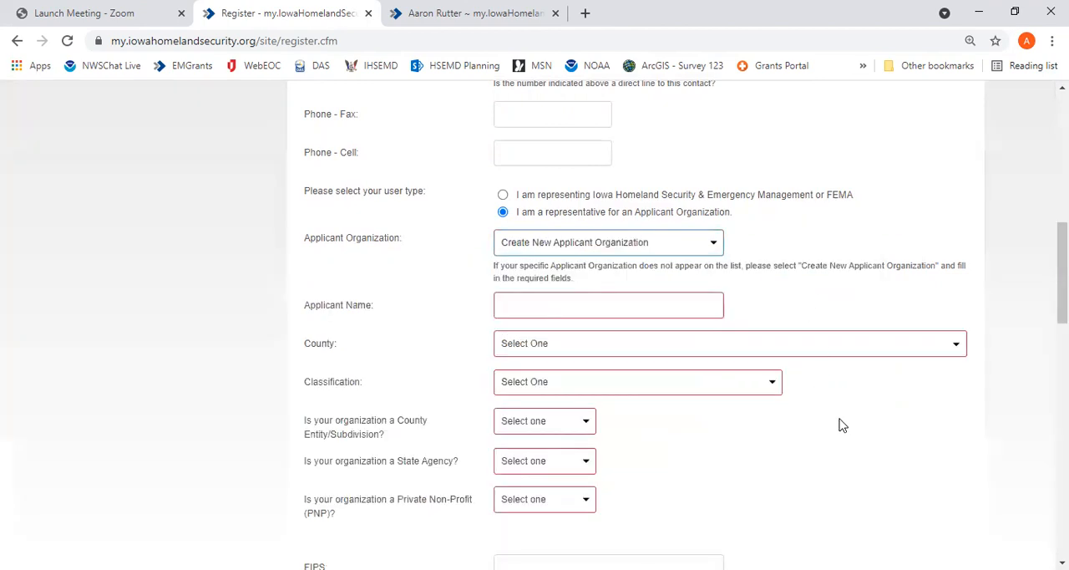
{"action": "scroll", "coordinate": [900, 432], "scroll_direction": "down", "scroll_amount": 2}
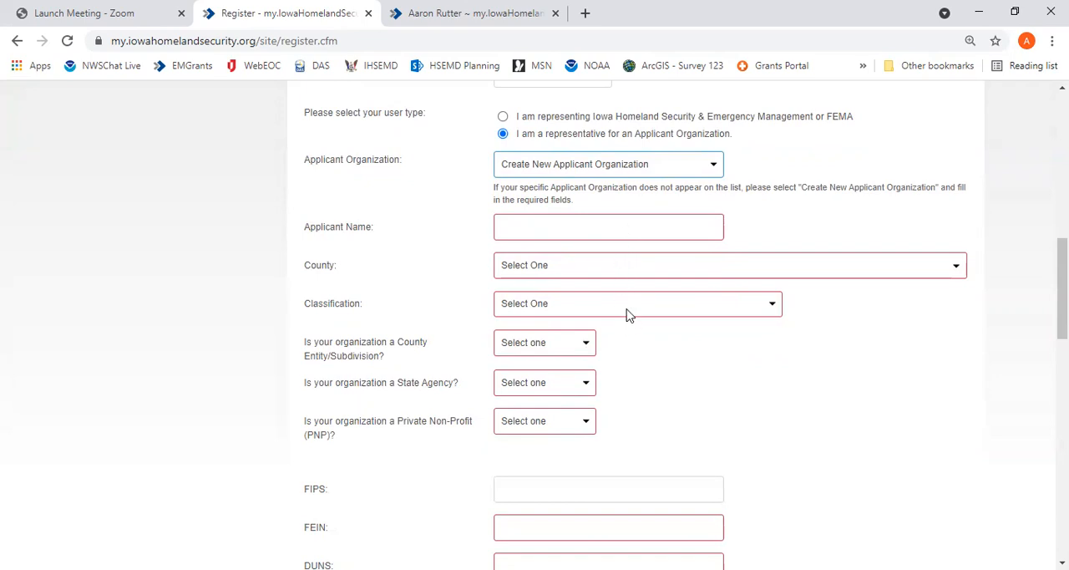
{"action": "left_click", "coordinate": [678, 310]}
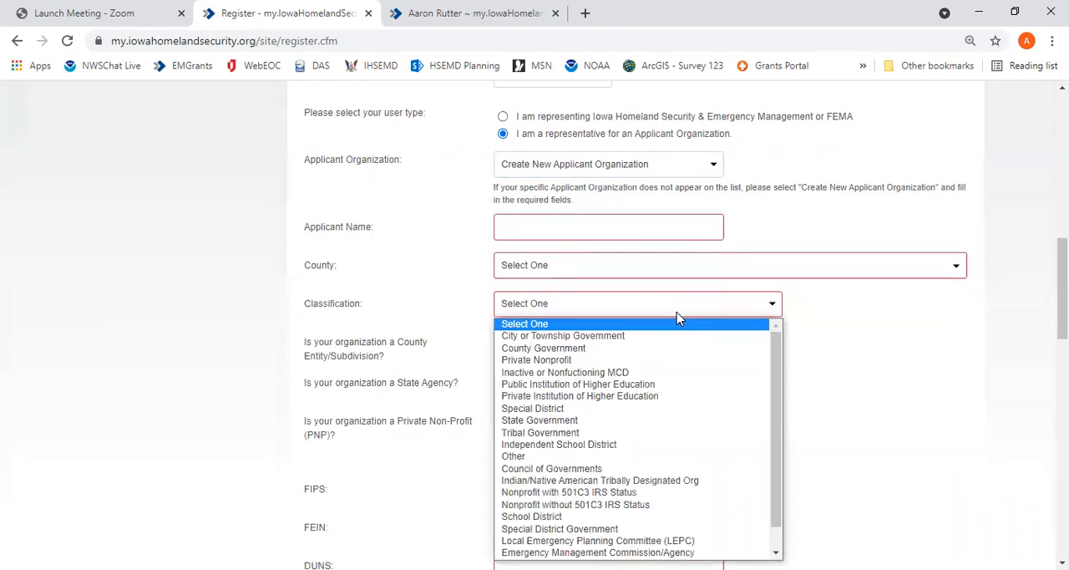
{"action": "left_click", "coordinate": [678, 313]}
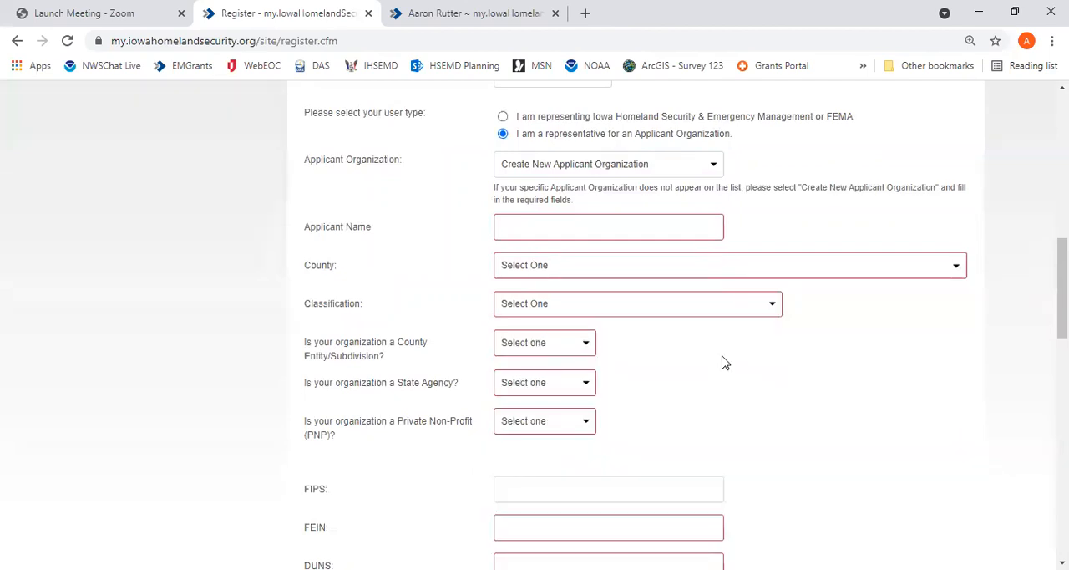
Review the new organization's identification and address fields and reset the Applicant Organization to Select One
{"action": "scroll", "coordinate": [723, 362], "scroll_direction": "down", "scroll_amount": 2}
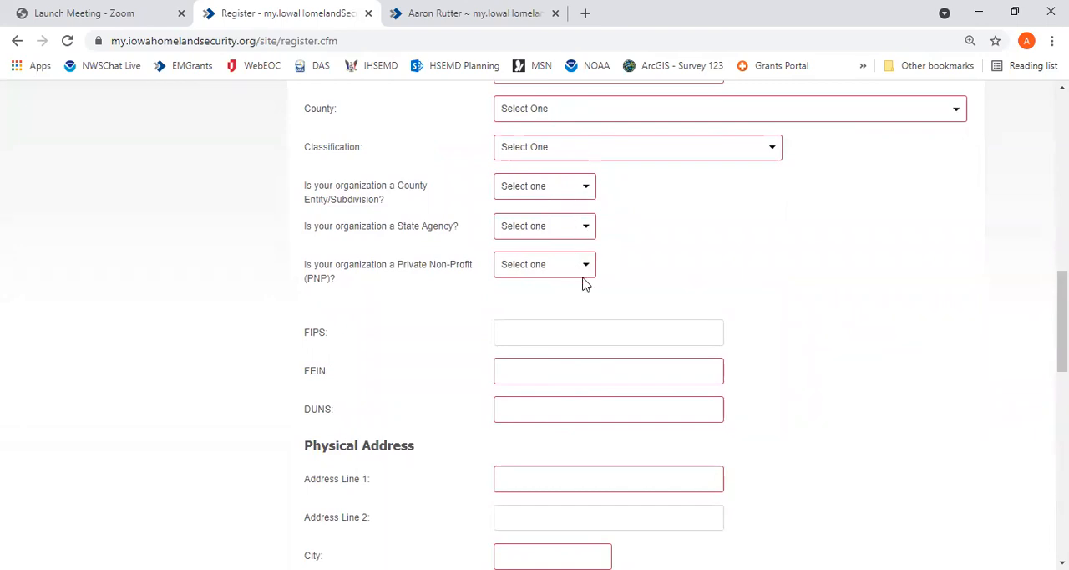
{"action": "scroll", "coordinate": [828, 337], "scroll_direction": "down", "scroll_amount": 2}
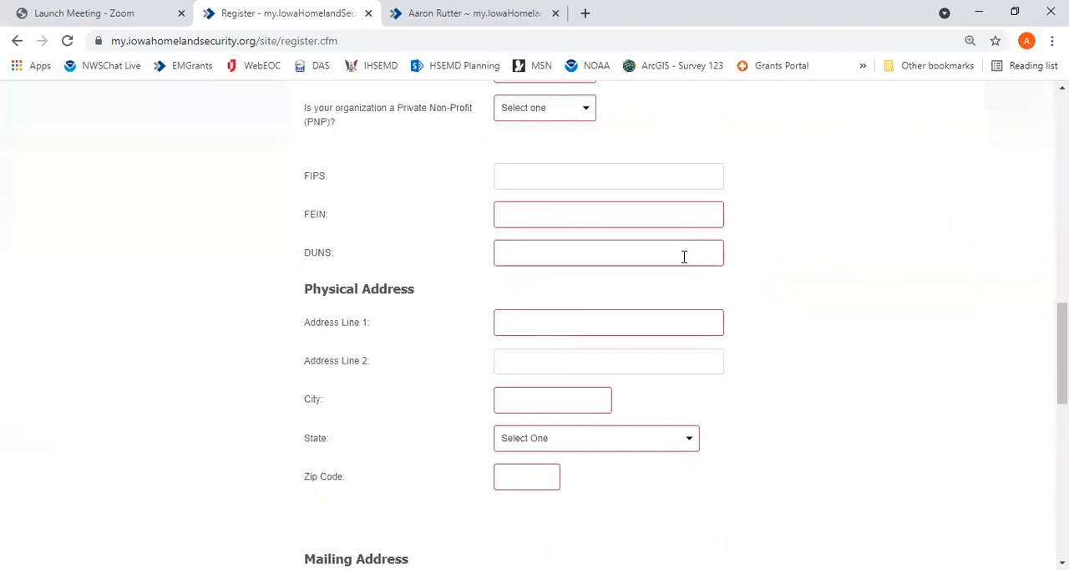
{"action": "scroll", "coordinate": [838, 299], "scroll_direction": "down", "scroll_amount": 4}
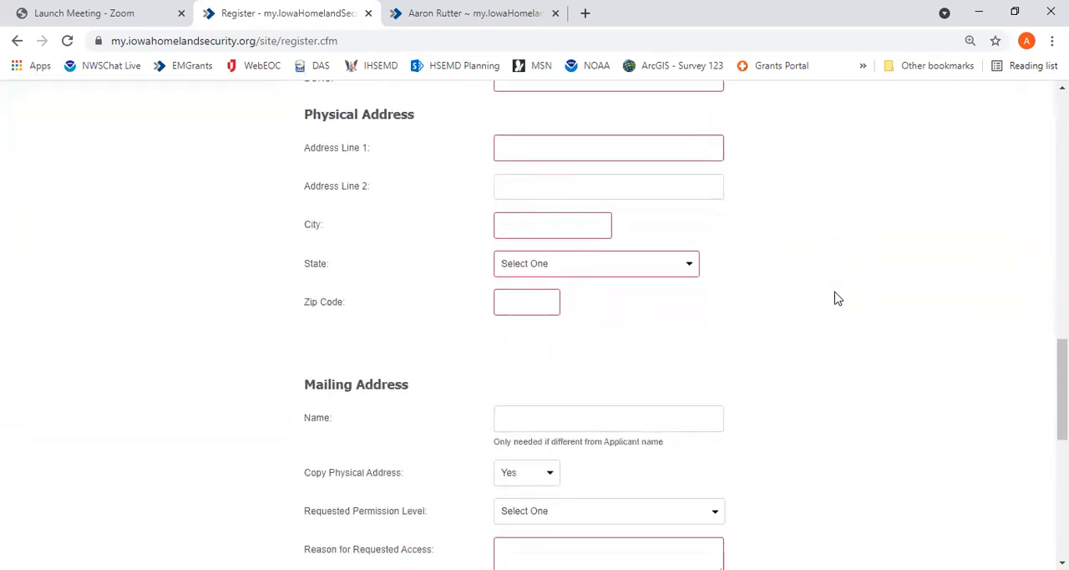
{"action": "scroll", "coordinate": [837, 298], "scroll_direction": "up", "scroll_amount": 8}
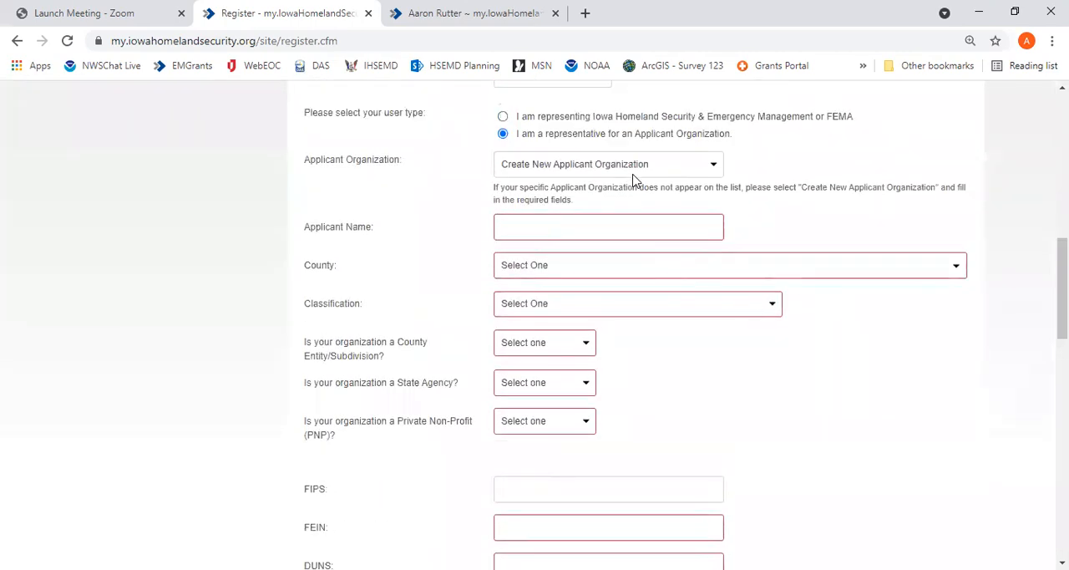
{"action": "left_click", "coordinate": [635, 167]}
{"action": "left_click", "coordinate": [635, 178]}
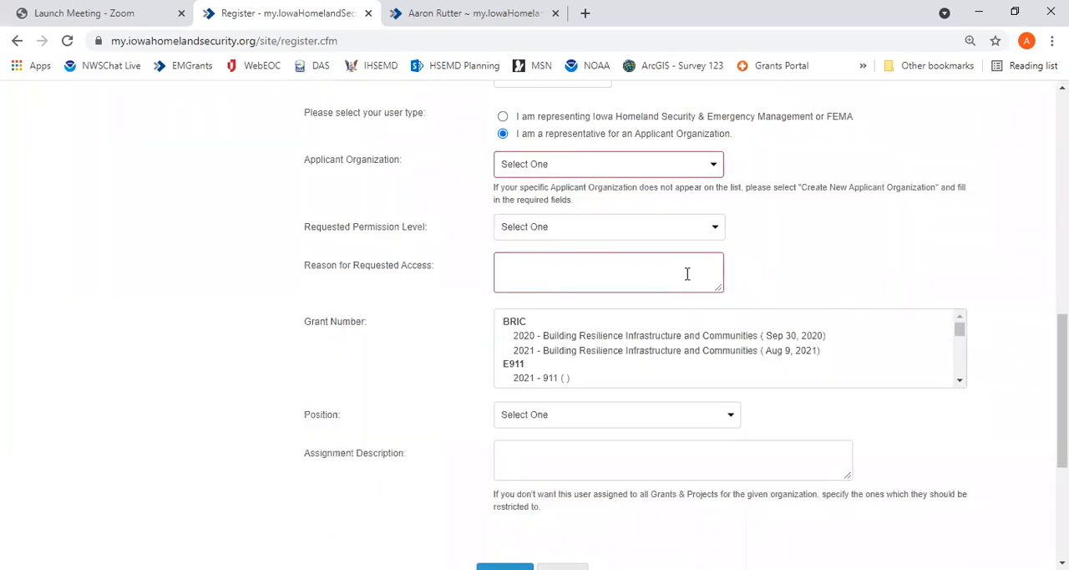
Select the HMGP grant 0000 - NOI Portal - Projects In Development as the Grant Number in the registration form
{"action": "left_click", "coordinate": [659, 274]}
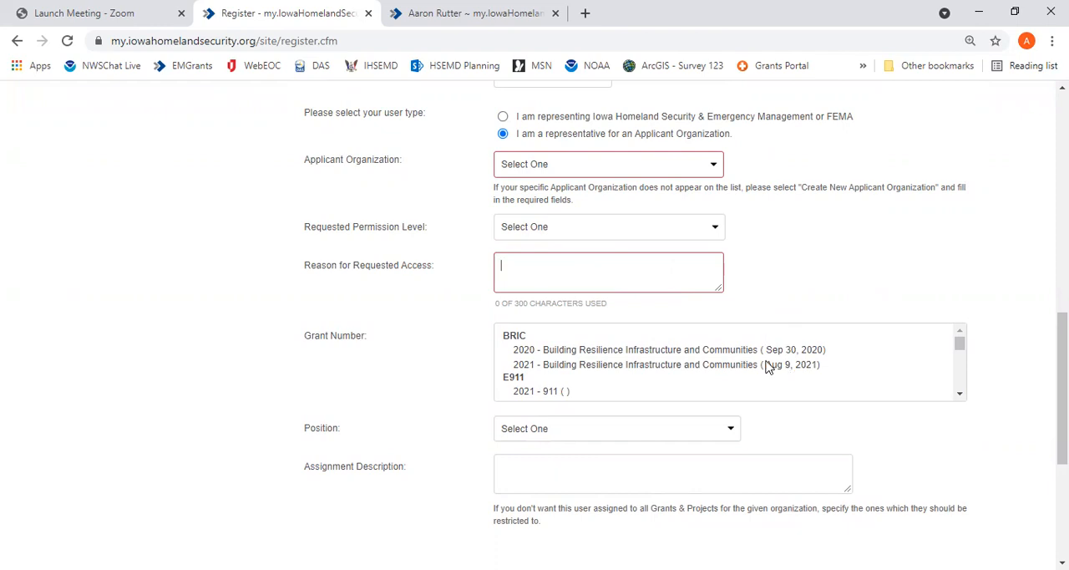
{"action": "left_click", "coordinate": [635, 364]}
{"action": "scroll", "coordinate": [660, 354], "scroll_direction": "down", "scroll_amount": 2}
{"action": "scroll", "coordinate": [660, 354], "scroll_direction": "down", "scroll_amount": 5}
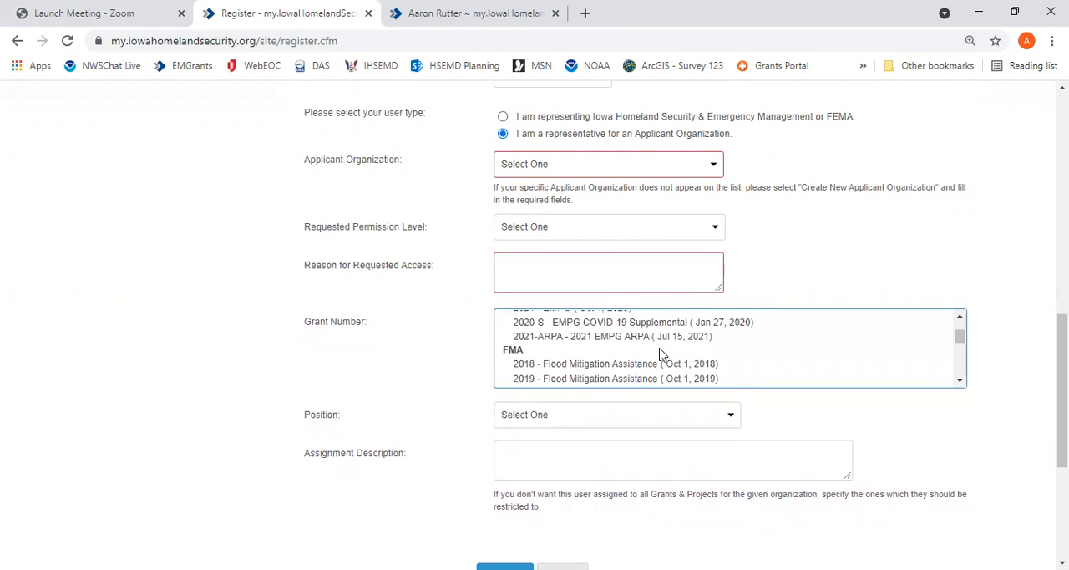
{"action": "scroll", "coordinate": [660, 355], "scroll_direction": "down", "scroll_amount": 1}
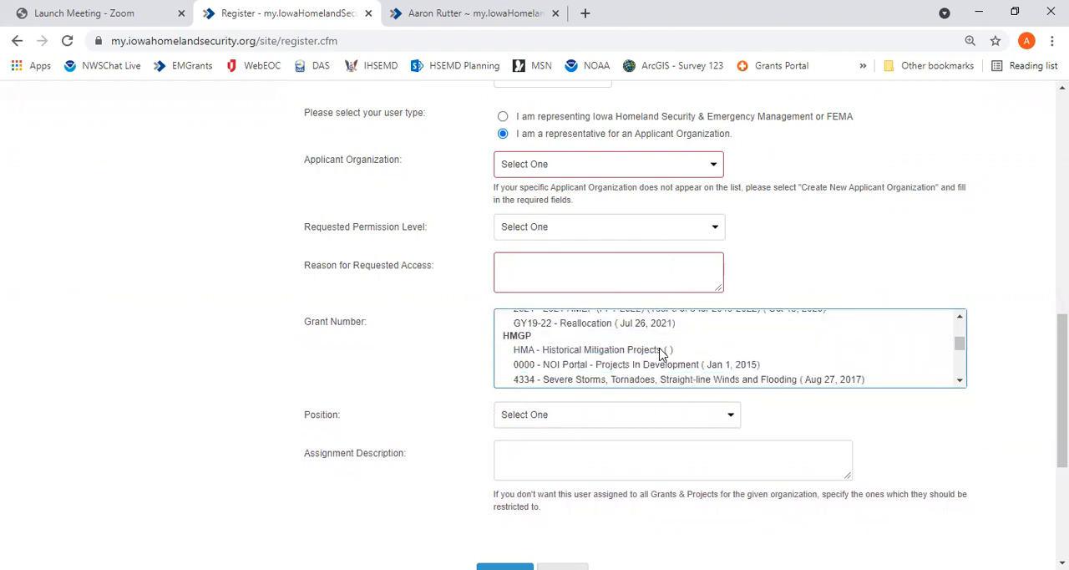
{"action": "left_click", "coordinate": [707, 368]}
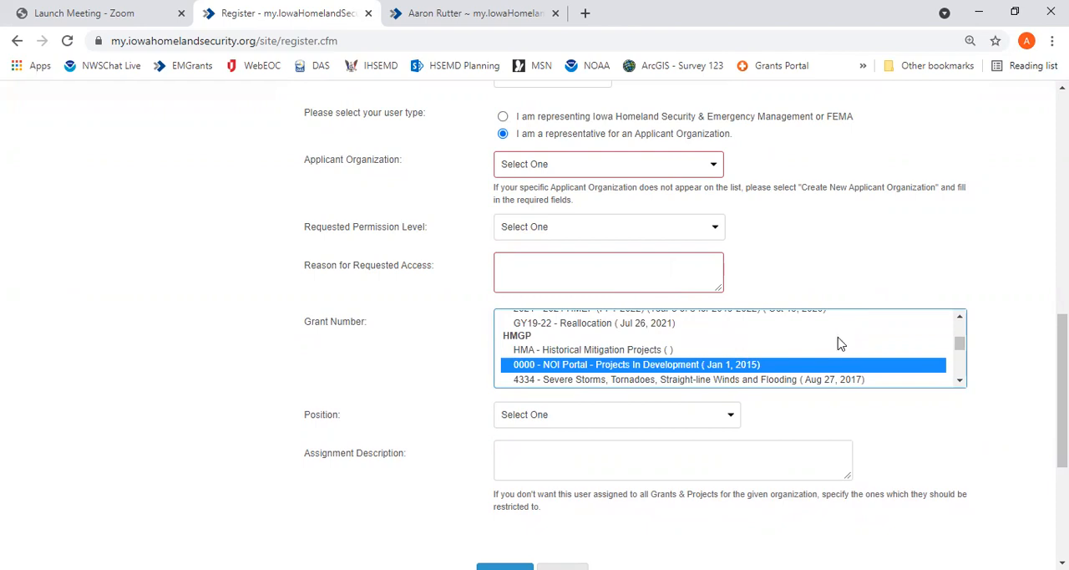
{"action": "left_click", "coordinate": [932, 415]}
{"action": "scroll", "coordinate": [934, 415], "scroll_direction": "down", "scroll_amount": 1}
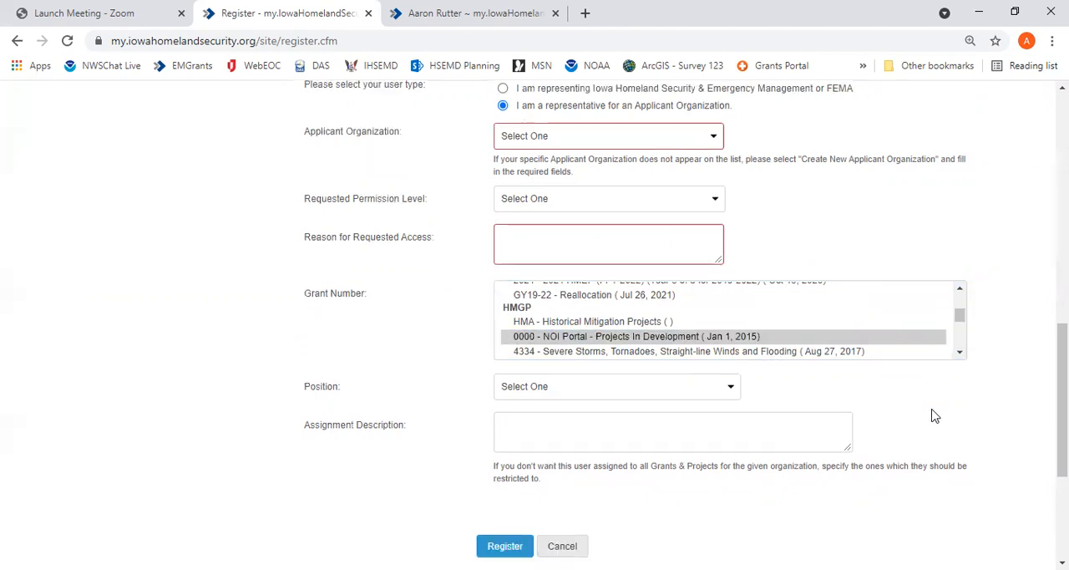
{"action": "scroll", "coordinate": [934, 415], "scroll_direction": "down", "scroll_amount": 1}
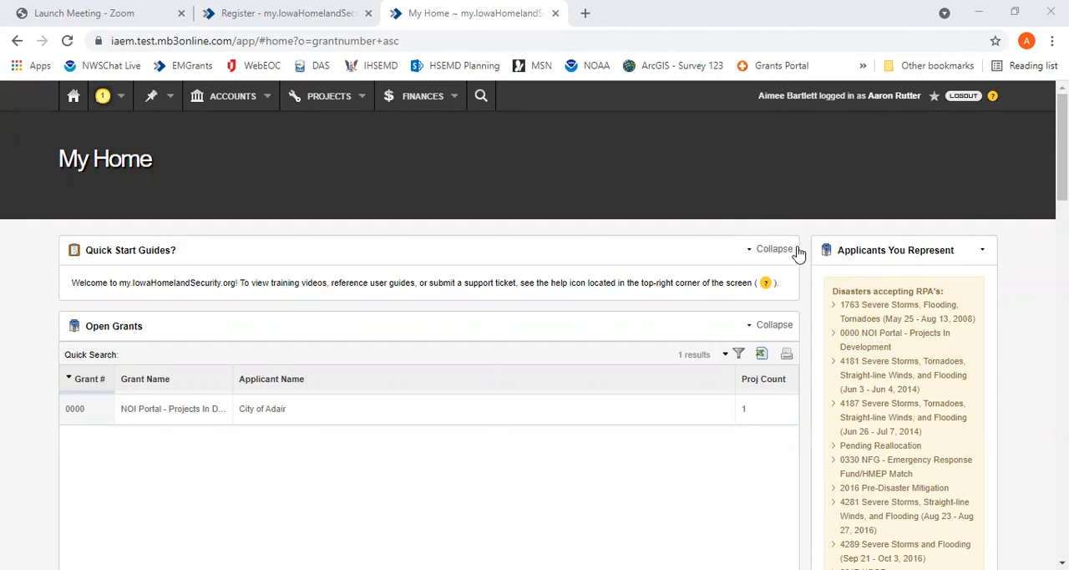
Start a grant application for City of Adair and choose the grant 0000 - NOI Portal - Projects In Development (HMGP)
{"action": "scroll", "coordinate": [805, 280], "scroll_direction": "down", "scroll_amount": 1}
{"action": "scroll", "coordinate": [738, 345], "scroll_direction": "down", "scroll_amount": 1}
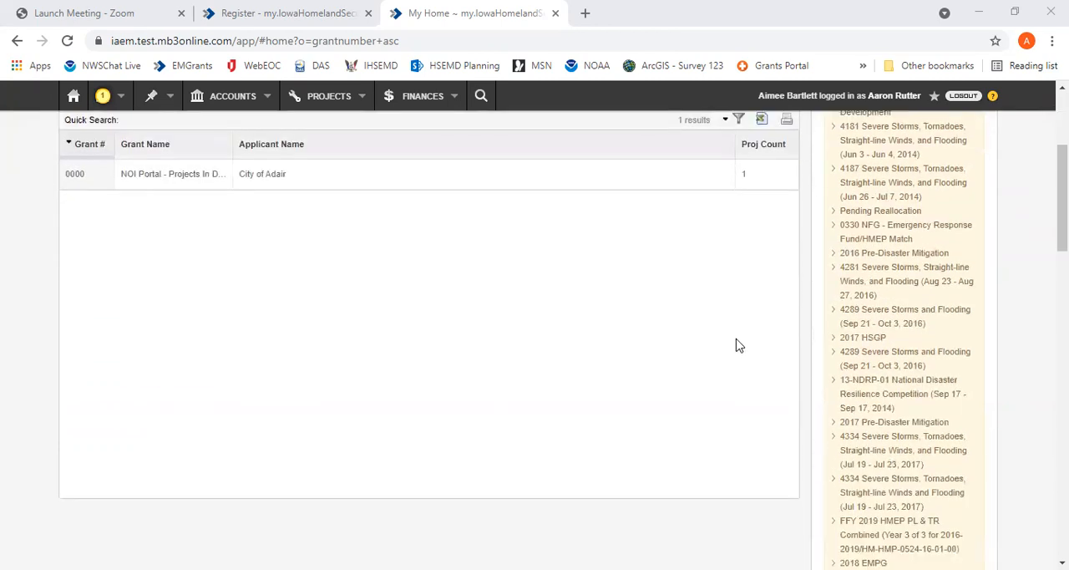
{"action": "scroll", "coordinate": [738, 345], "scroll_direction": "down", "scroll_amount": 6}
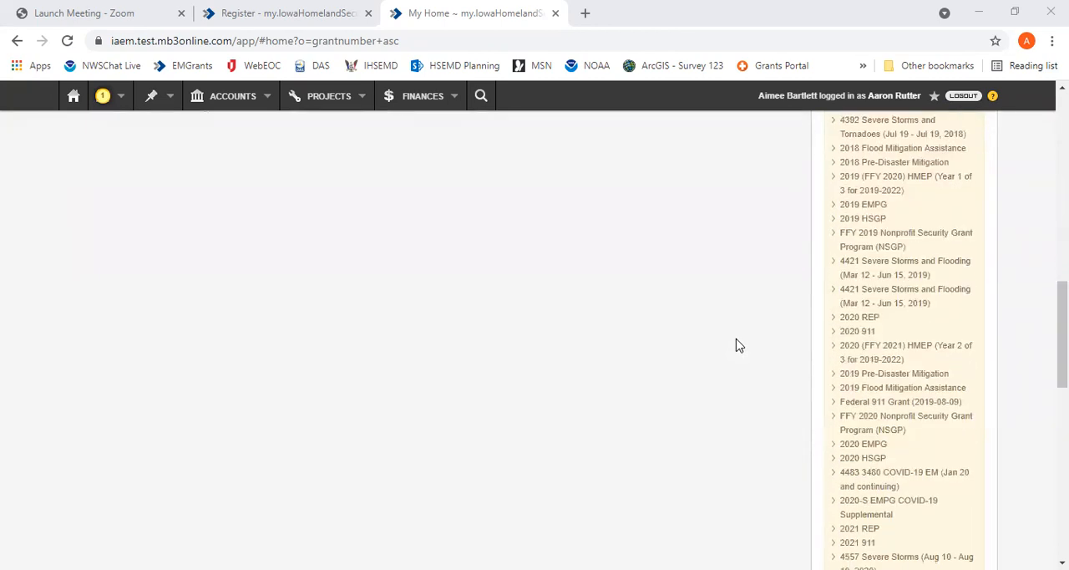
{"action": "scroll", "coordinate": [947, 371], "scroll_direction": "down", "scroll_amount": 3}
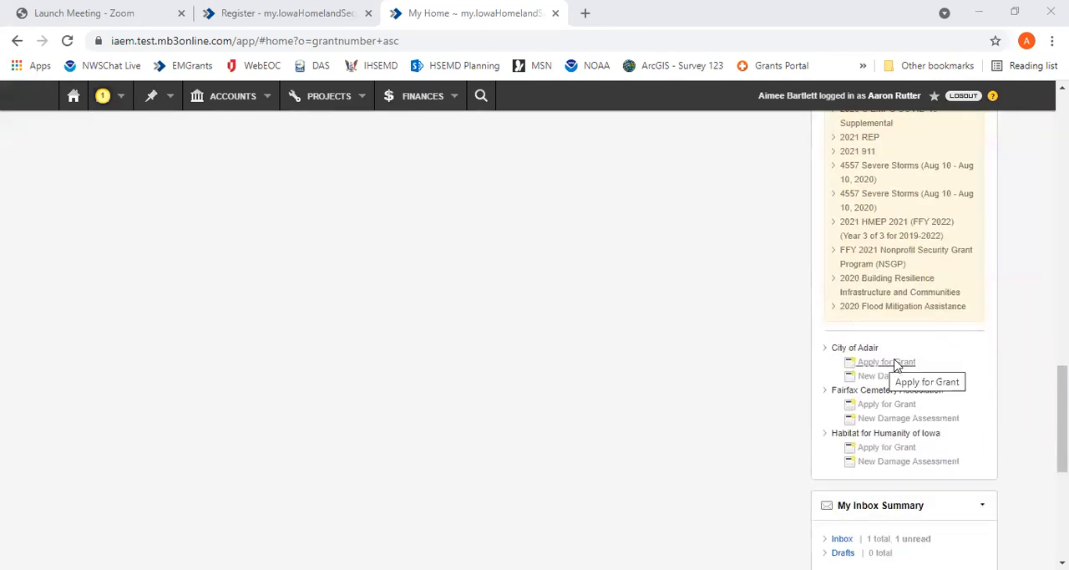
{"action": "left_click", "coordinate": [895, 365]}
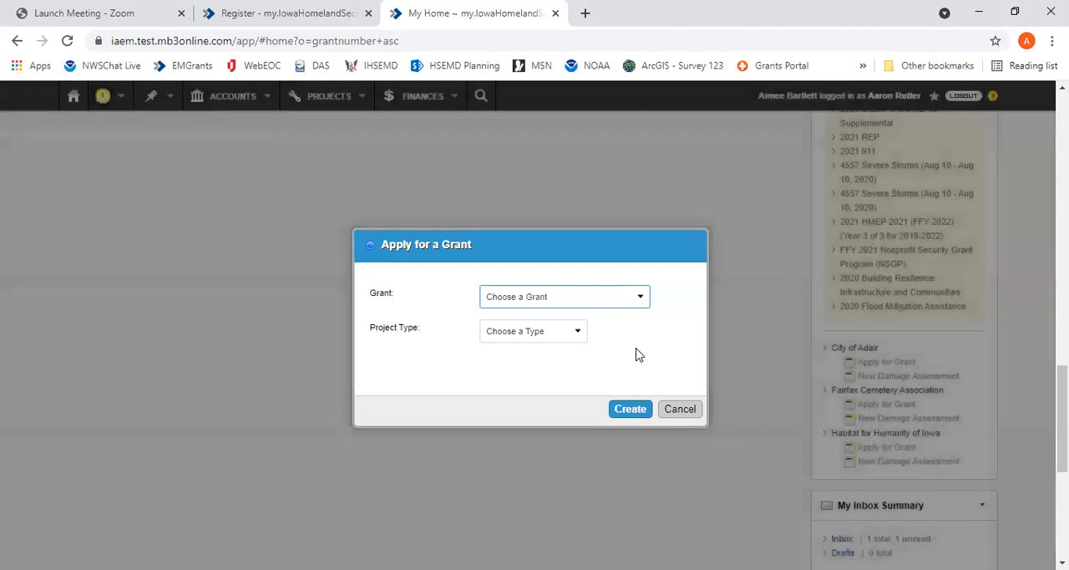
{"action": "left_click", "coordinate": [594, 306]}
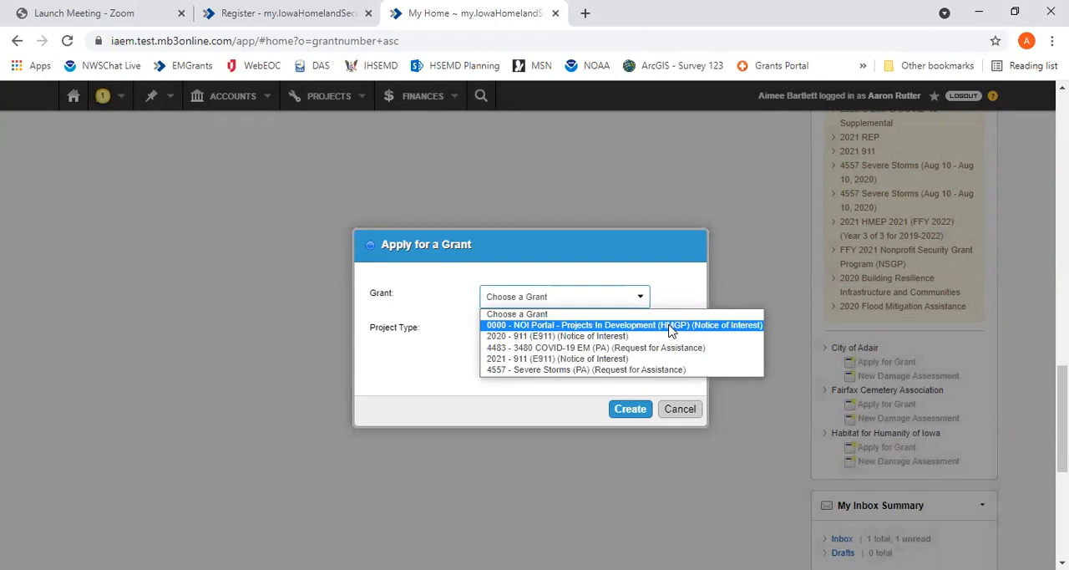
{"action": "left_click", "coordinate": [670, 326]}
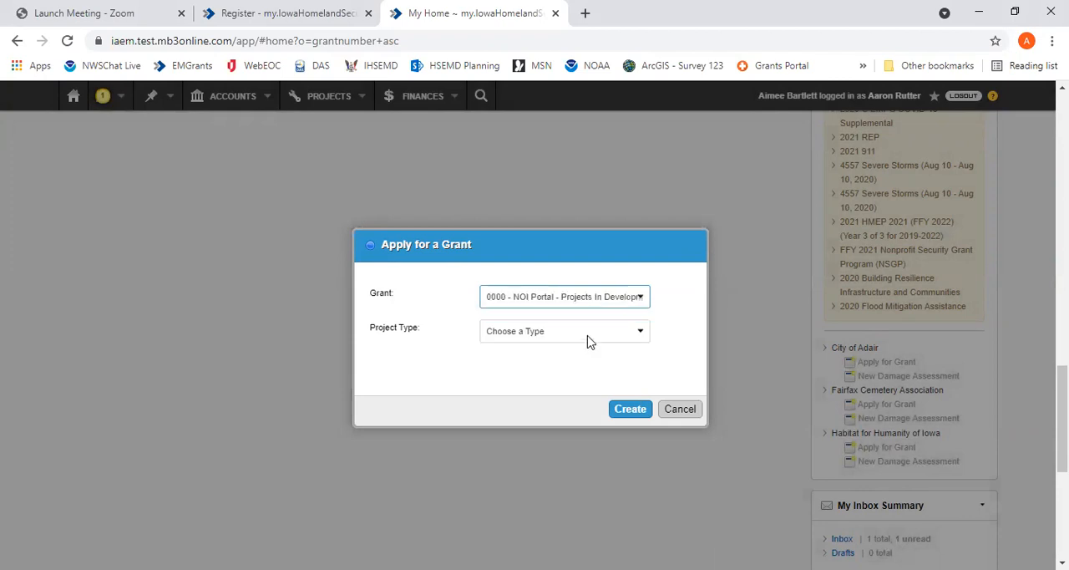
Set the project type to GMI - Infrastructure - General and create the Notice of Interest
{"action": "left_click", "coordinate": [588, 334]}
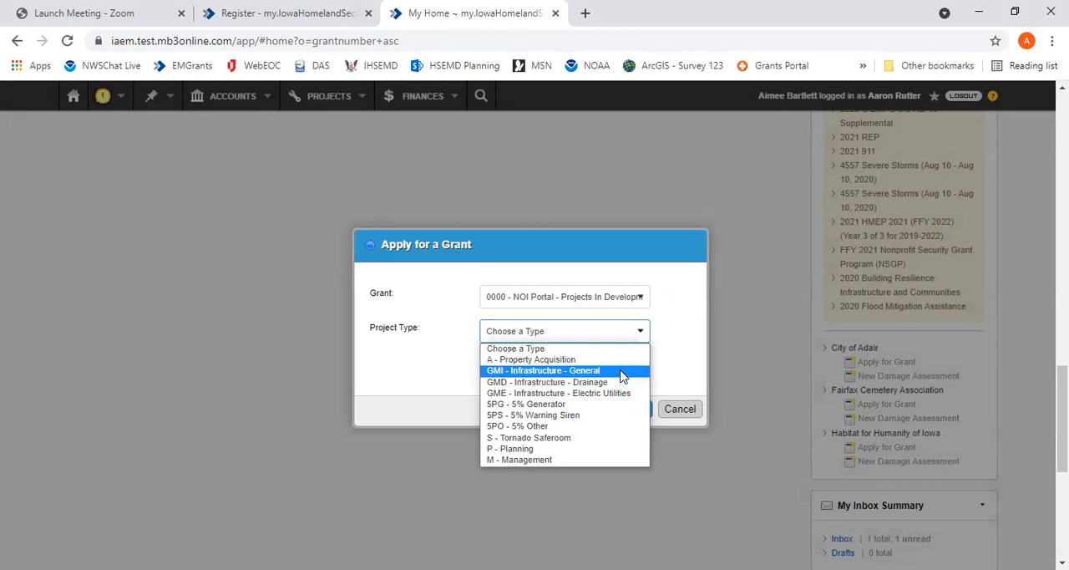
{"action": "left_click", "coordinate": [621, 375]}
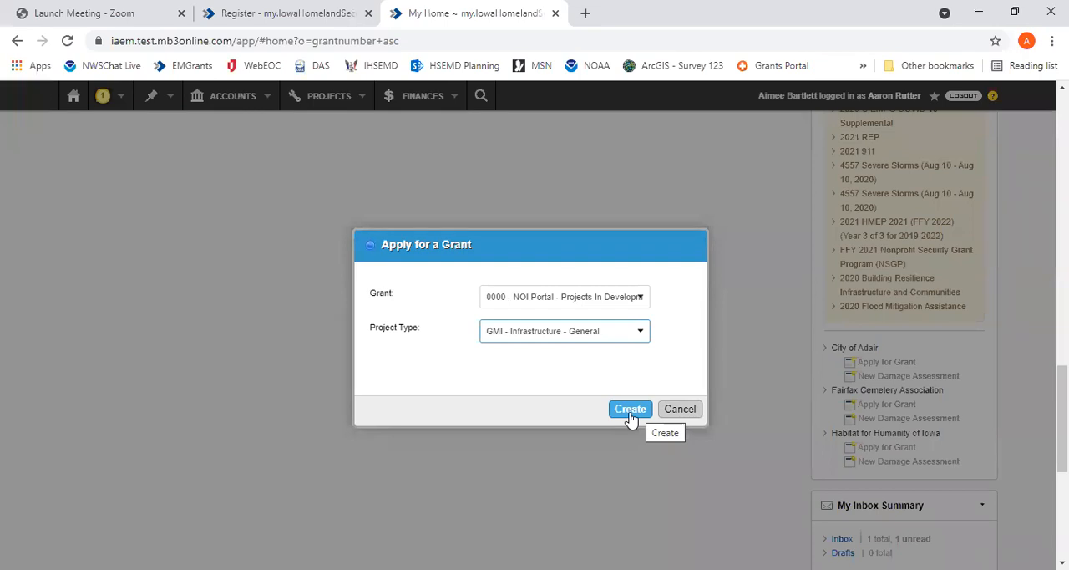
{"action": "left_click", "coordinate": [631, 413]}
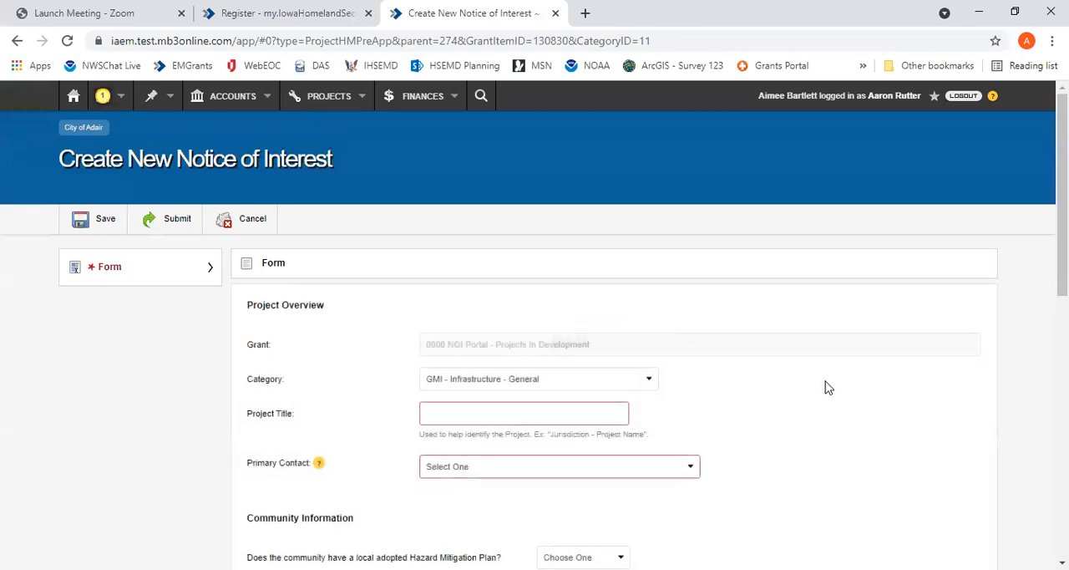
Title the project "Mitigation protection project" and select the Drainage Technician as its primary contact
{"action": "scroll", "coordinate": [813, 384], "scroll_direction": "down", "scroll_amount": 1}
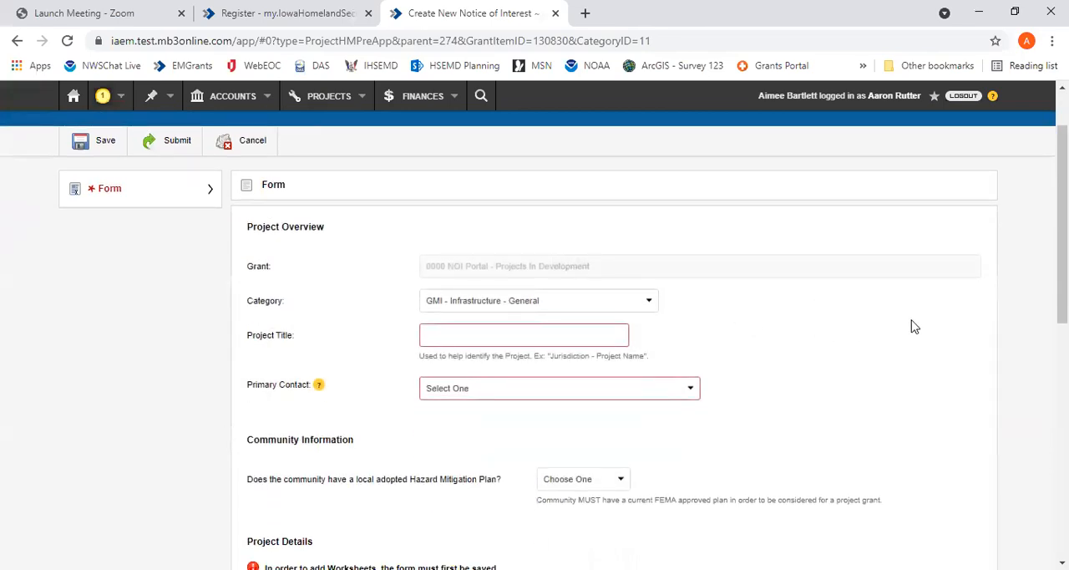
{"action": "scroll", "coordinate": [910, 326], "scroll_direction": "down", "scroll_amount": 2}
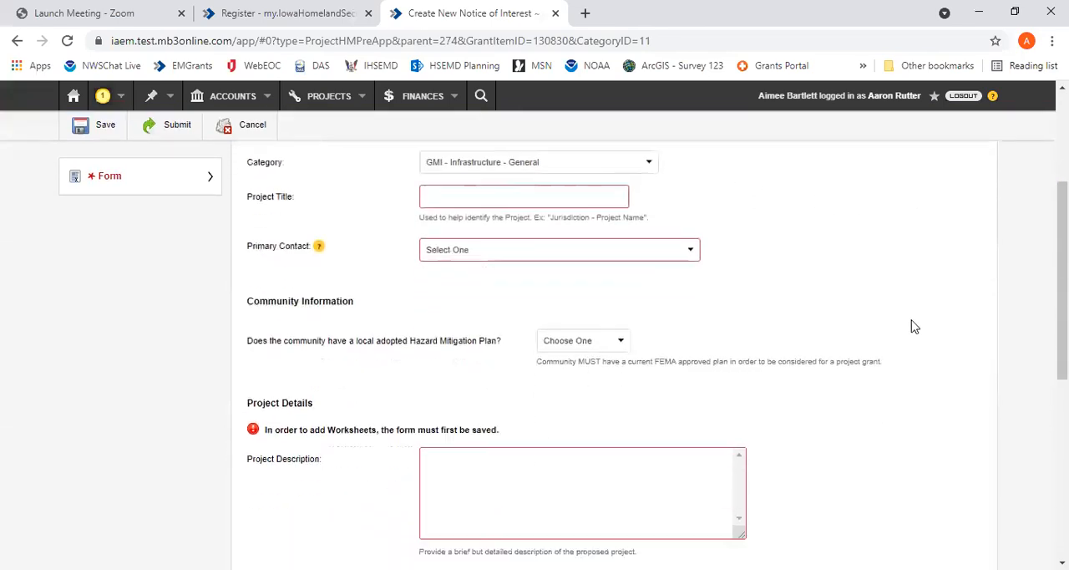
{"action": "left_click", "coordinate": [620, 182]}
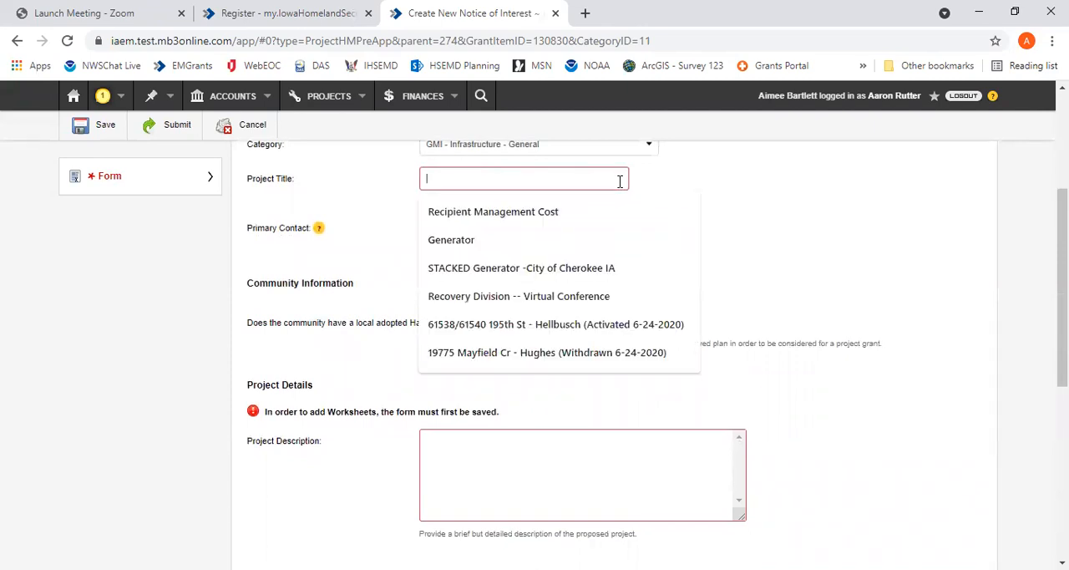
{"action": "type", "text": "Mitigation prot"}
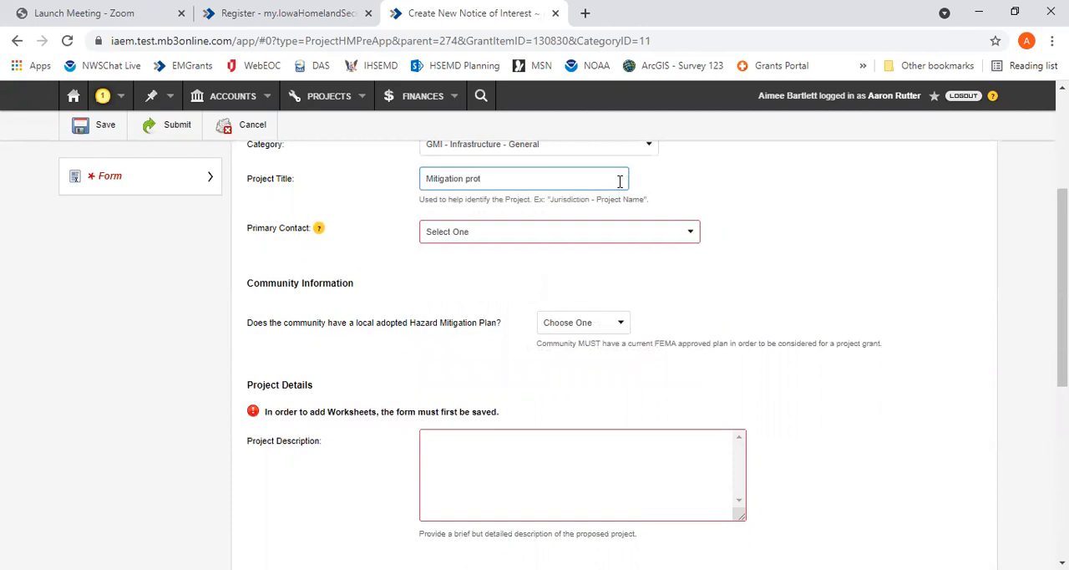
{"action": "type", "text": "ection project"}
{"action": "left_click", "coordinate": [587, 236]}
{"action": "left_click", "coordinate": [583, 272]}
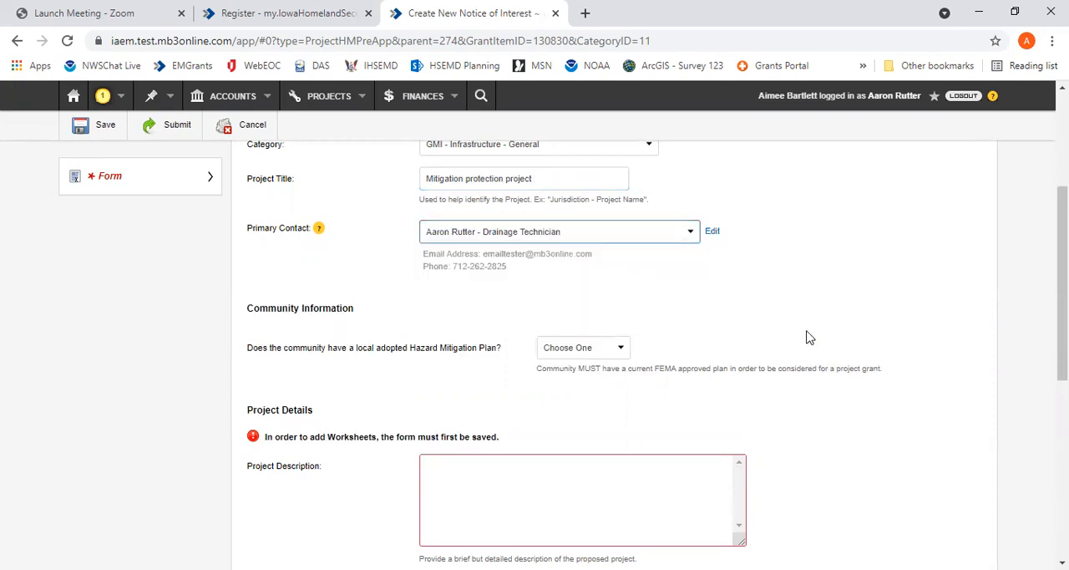
Answer Yes to whether the community has a local adopted Hazard Mitigation Plan
{"action": "scroll", "coordinate": [807, 337], "scroll_direction": "down", "scroll_amount": 4}
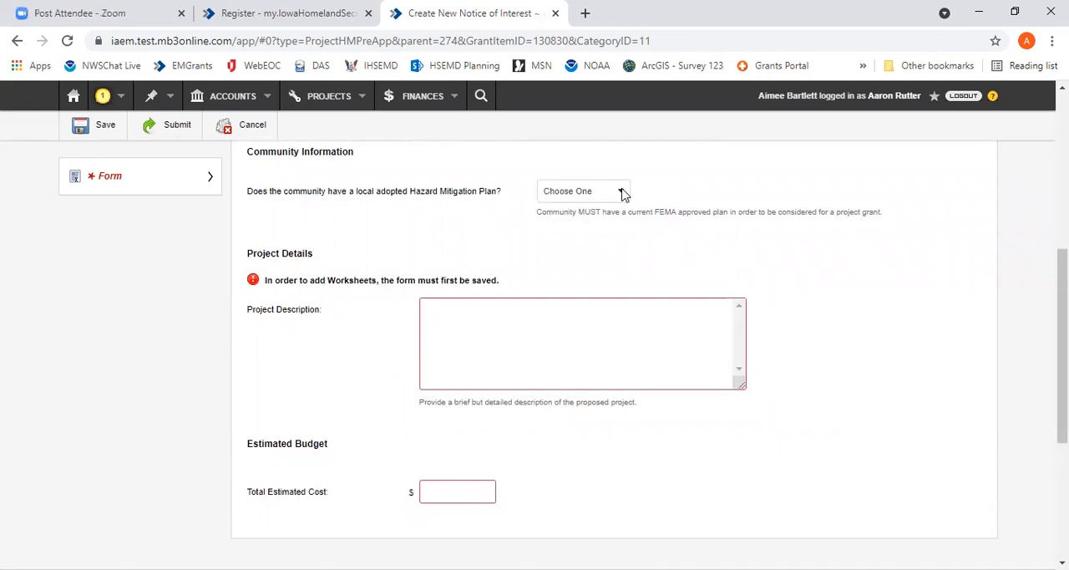
{"action": "left_click", "coordinate": [622, 193]}
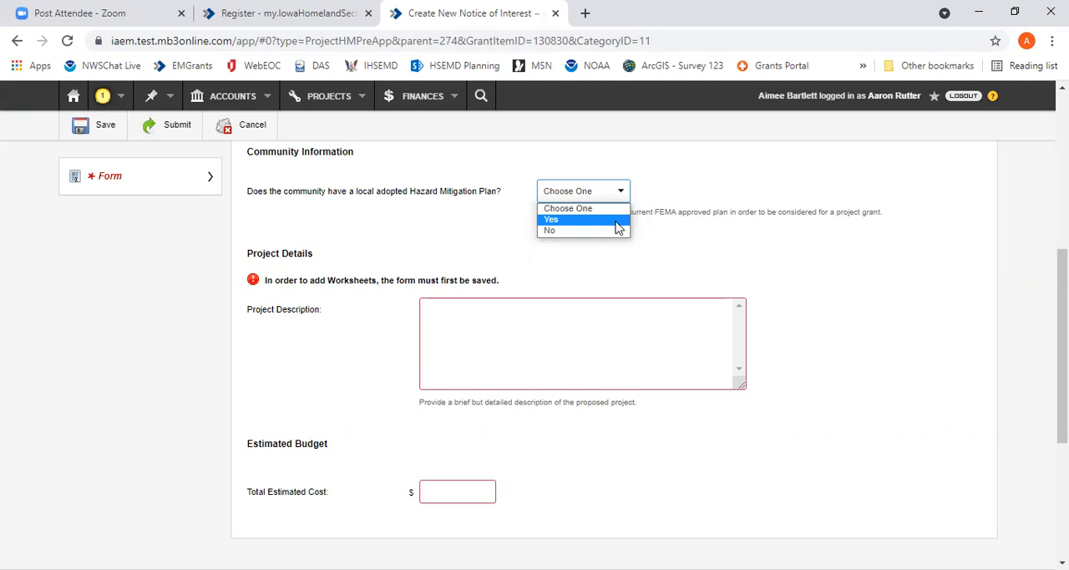
{"action": "left_click", "coordinate": [617, 221]}
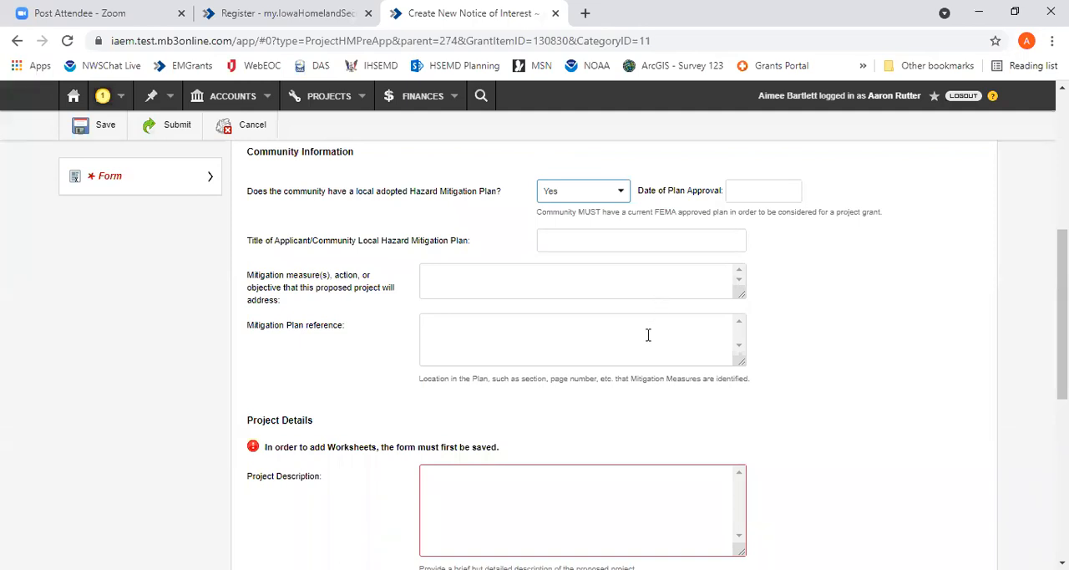
Enter "brief project description" as the Project Description in the Project Details section
{"action": "scroll", "coordinate": [833, 359], "scroll_direction": "down", "scroll_amount": 2}
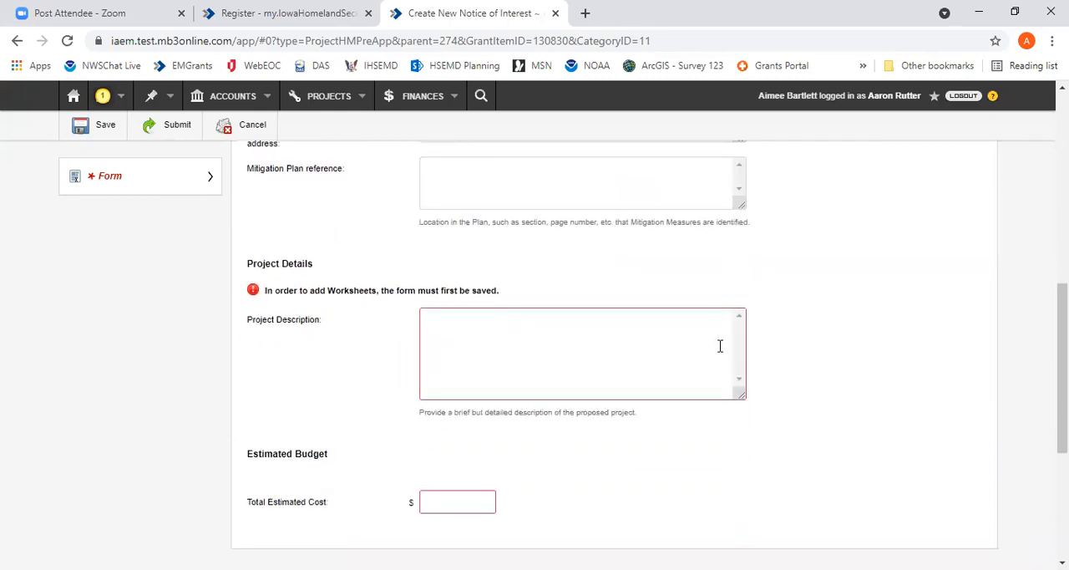
{"action": "left_click", "coordinate": [720, 346]}
{"action": "type", "text": "brieft project"}
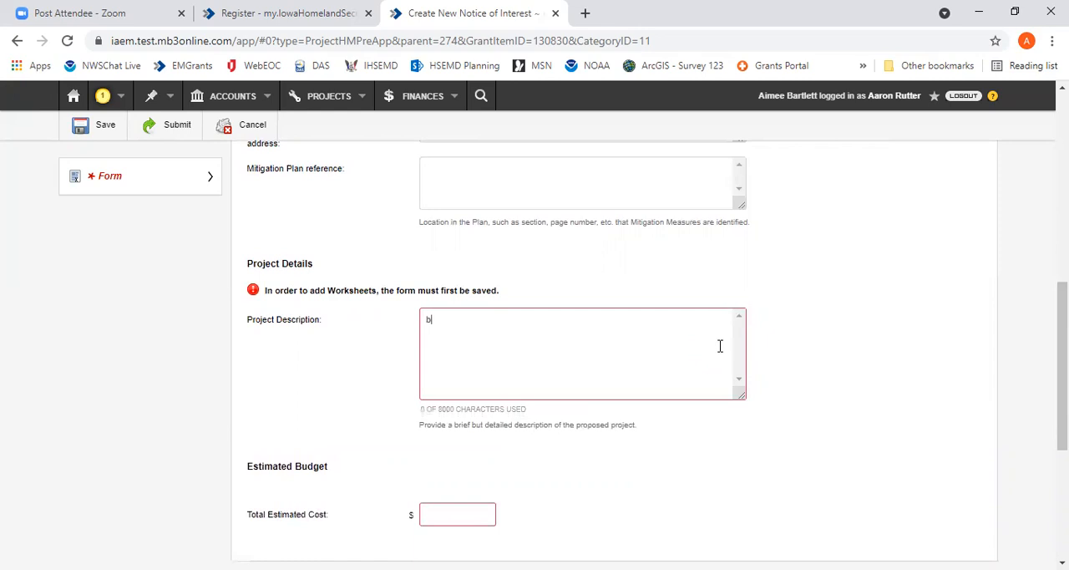
{"action": "key", "text": "BackSpace"}
{"action": "key", "text": "BackSpace"}
{"action": "key", "text": "BackSpace"}
{"action": "key", "text": "BackSpace"}
{"action": "key", "text": "BackSpace"}
{"action": "key", "text": "BackSpace"}
{"action": "key", "text": "BackSpace"}
{"action": "key", "text": "BackSpace"}
{"action": "key", "text": "BackSpace"}
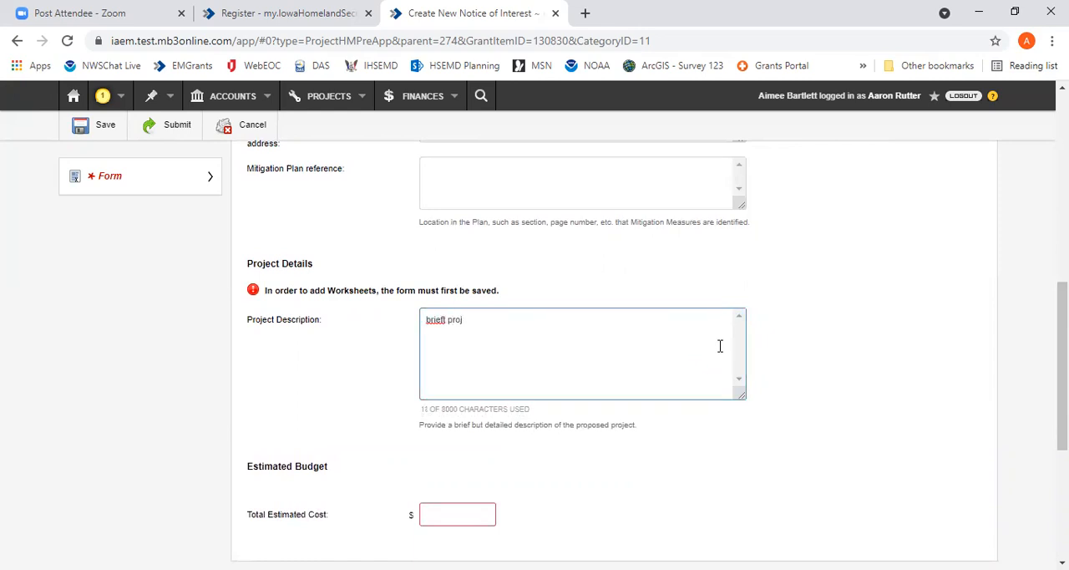
{"action": "type", "text": "project description"}
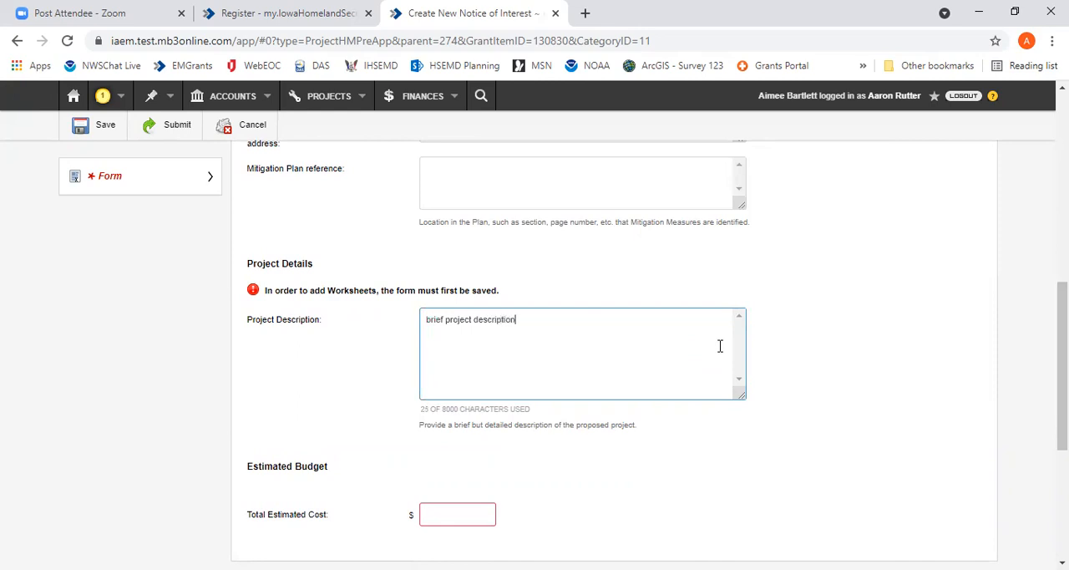
Set the Total Estimated Cost to $100,000.00 and save the Notice of Interest
{"action": "left_click", "coordinate": [466, 507]}
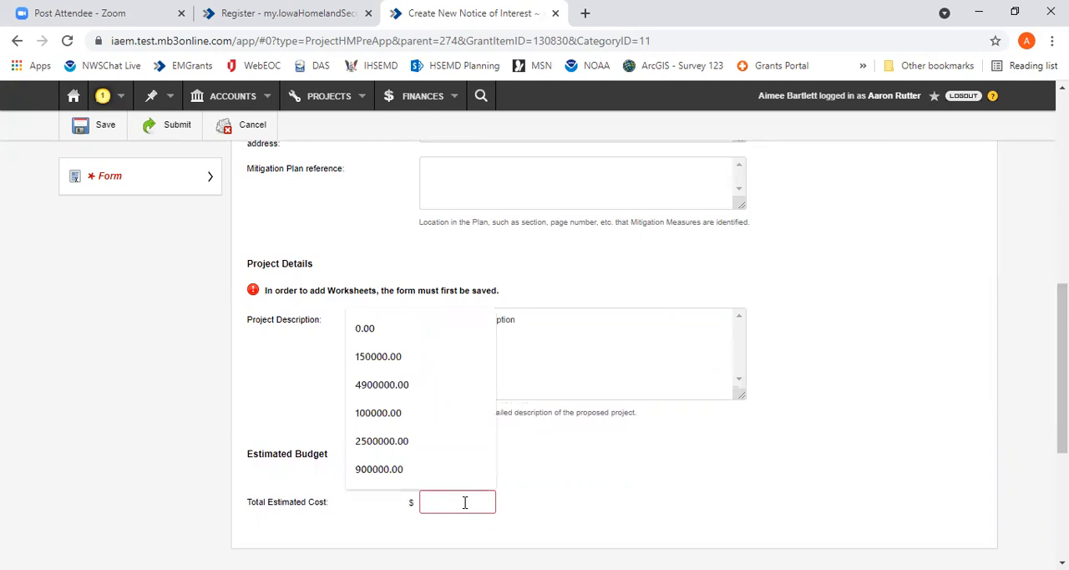
{"action": "type", "text": "100000"}
{"action": "left_click", "coordinate": [591, 461]}
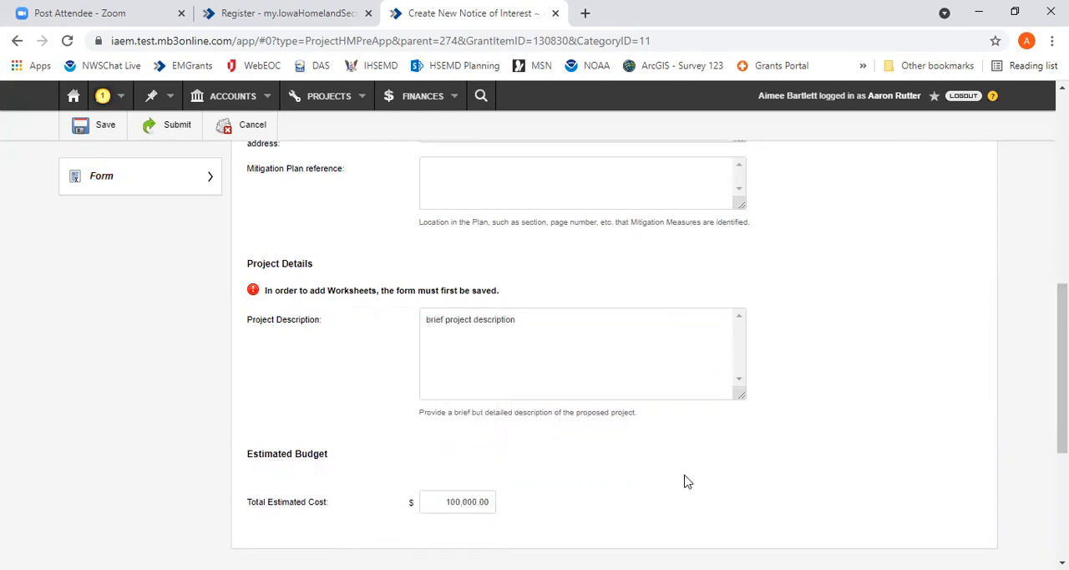
{"action": "scroll", "coordinate": [842, 446], "scroll_direction": "up", "scroll_amount": 1}
{"action": "scroll", "coordinate": [842, 446], "scroll_direction": "up", "scroll_amount": 6}
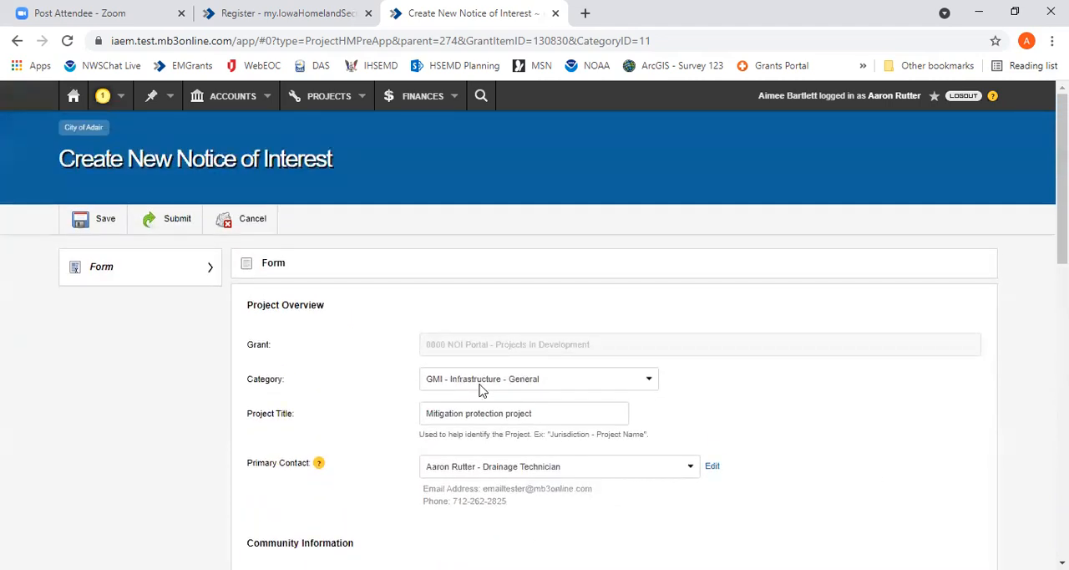
{"action": "left_click", "coordinate": [95, 225]}
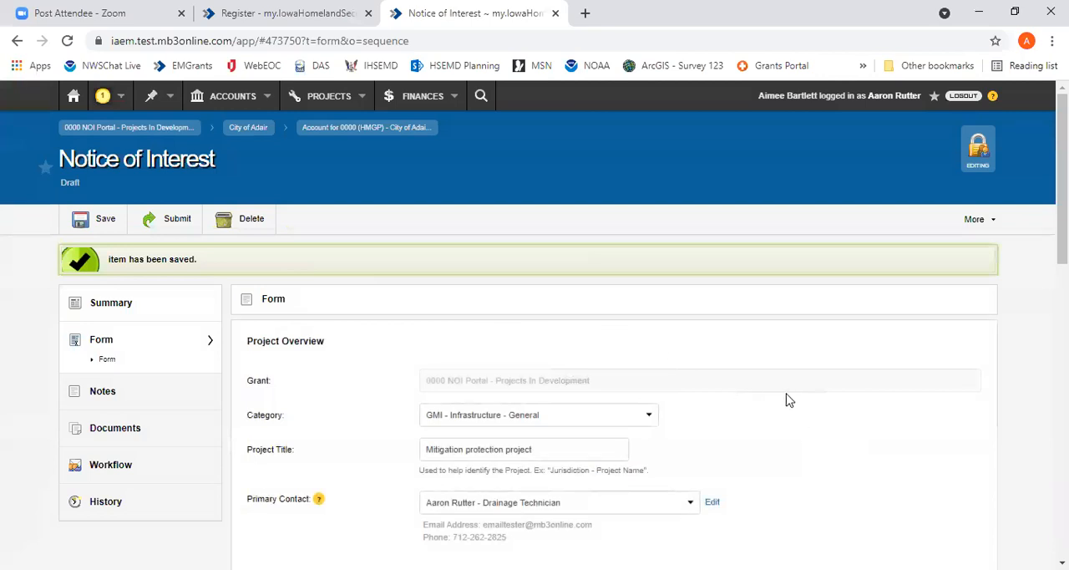
Look through the saved Notice of Interest, including where notes and documents can be added
{"action": "scroll", "coordinate": [807, 394], "scroll_direction": "down", "scroll_amount": 5}
{"action": "scroll", "coordinate": [806, 394], "scroll_direction": "down", "scroll_amount": 5}
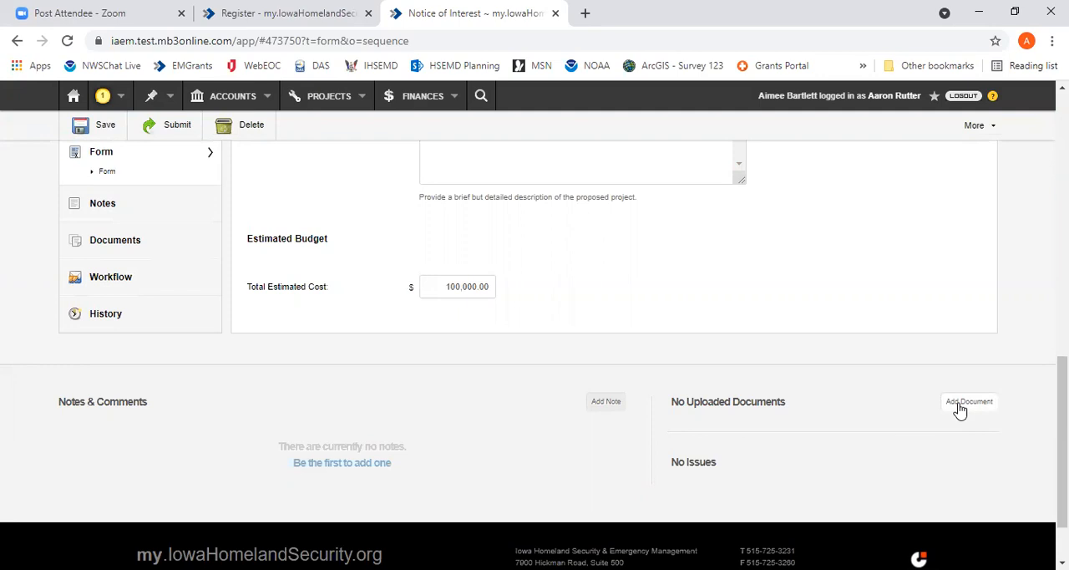
{"action": "scroll", "coordinate": [629, 389], "scroll_direction": "up", "scroll_amount": 1}
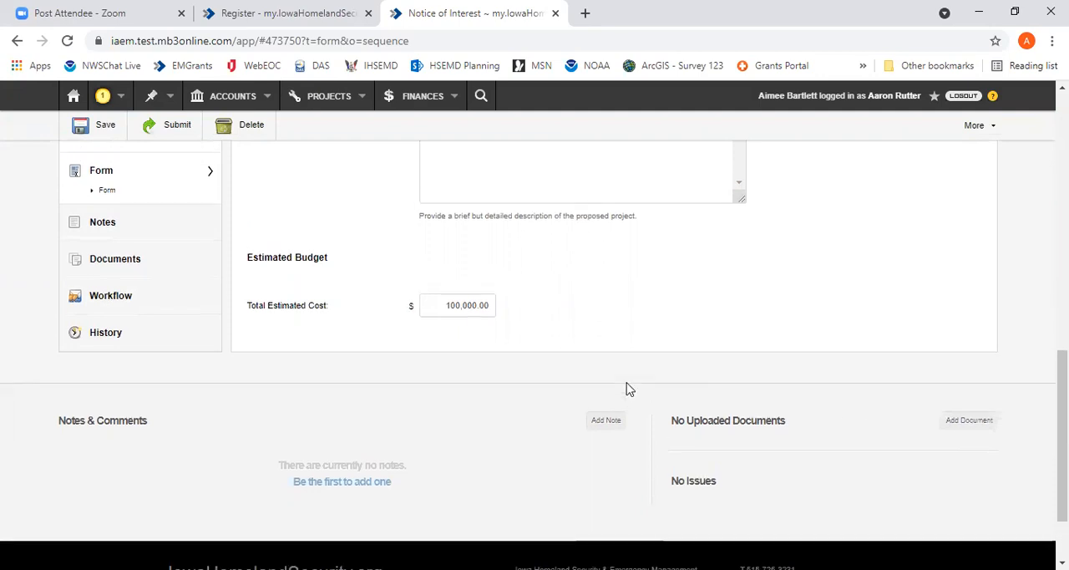
{"action": "scroll", "coordinate": [630, 390], "scroll_direction": "up", "scroll_amount": 10}
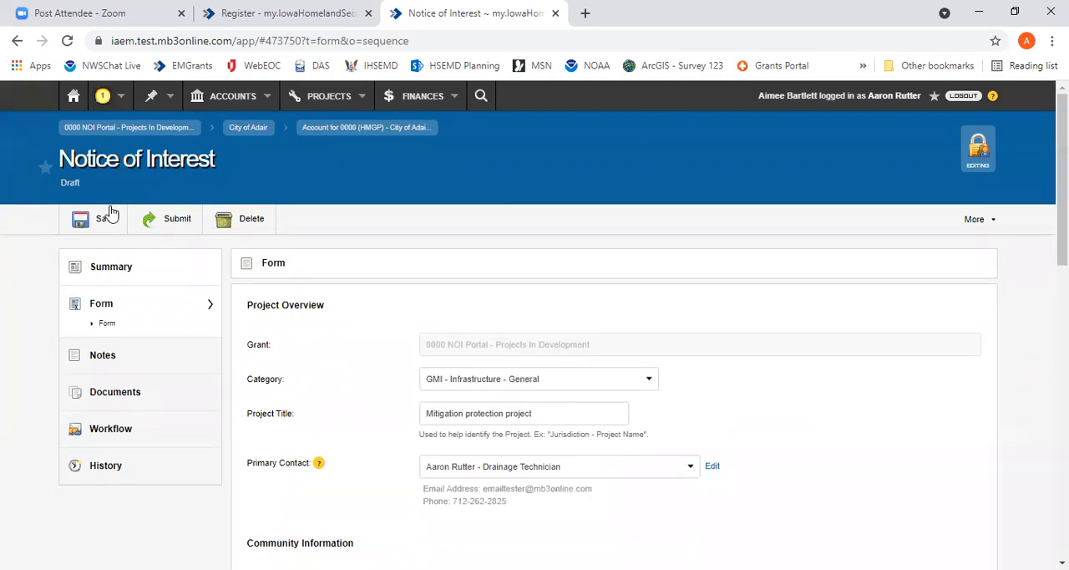
Reopen the form of the City of Adair Notice of Interest - 0000 (HMGP) from the inbox drafts
{"action": "left_click", "coordinate": [74, 98]}
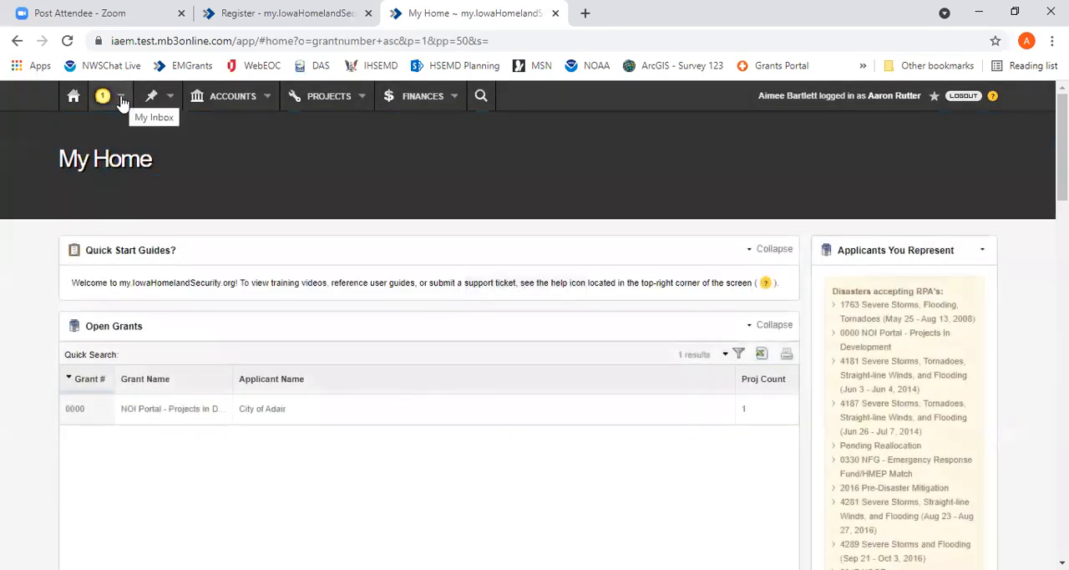
{"action": "left_click", "coordinate": [122, 100]}
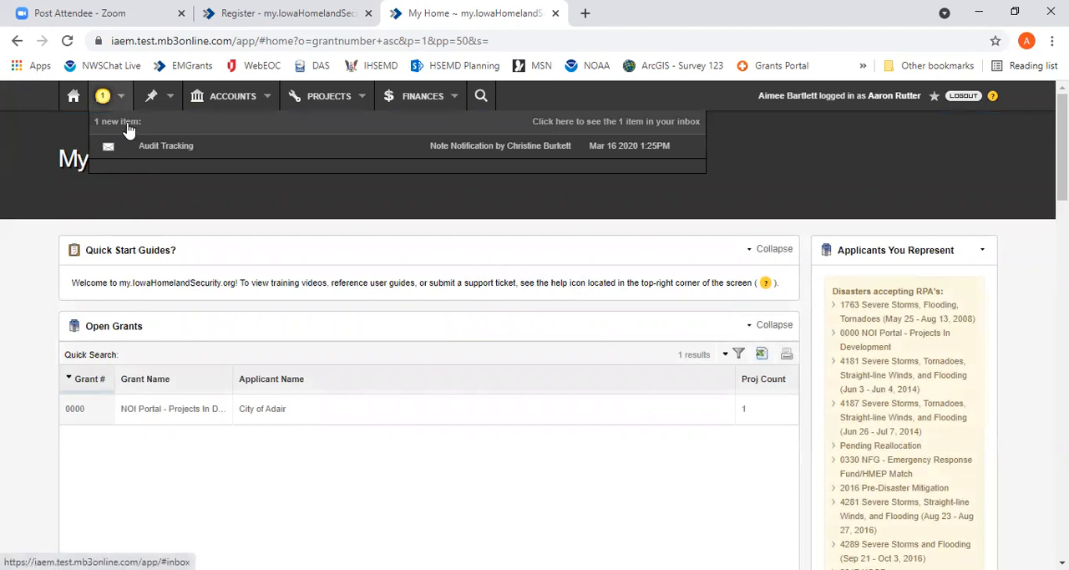
{"action": "left_click", "coordinate": [127, 130]}
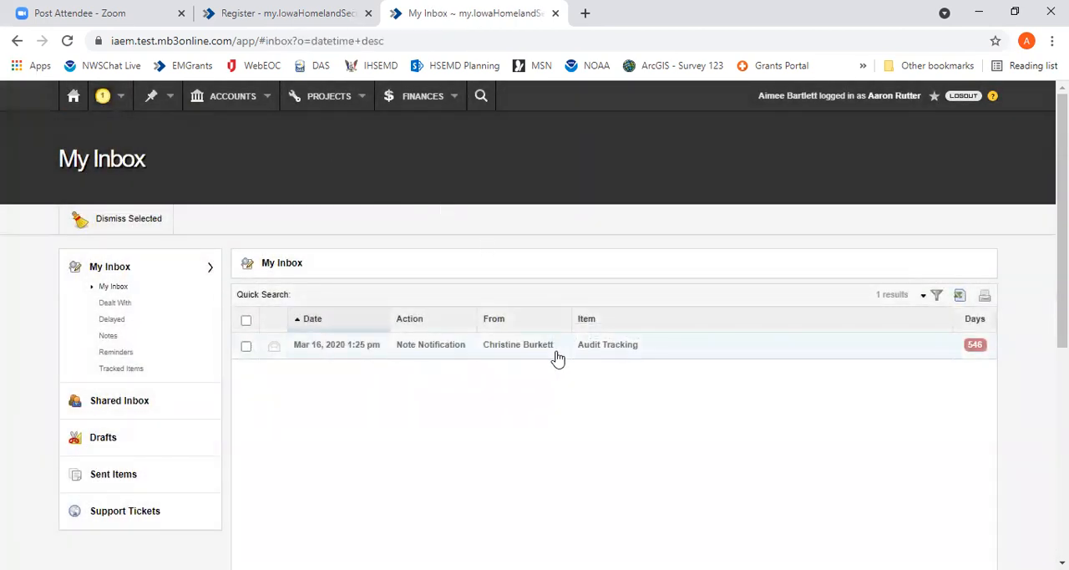
{"action": "left_click", "coordinate": [168, 442]}
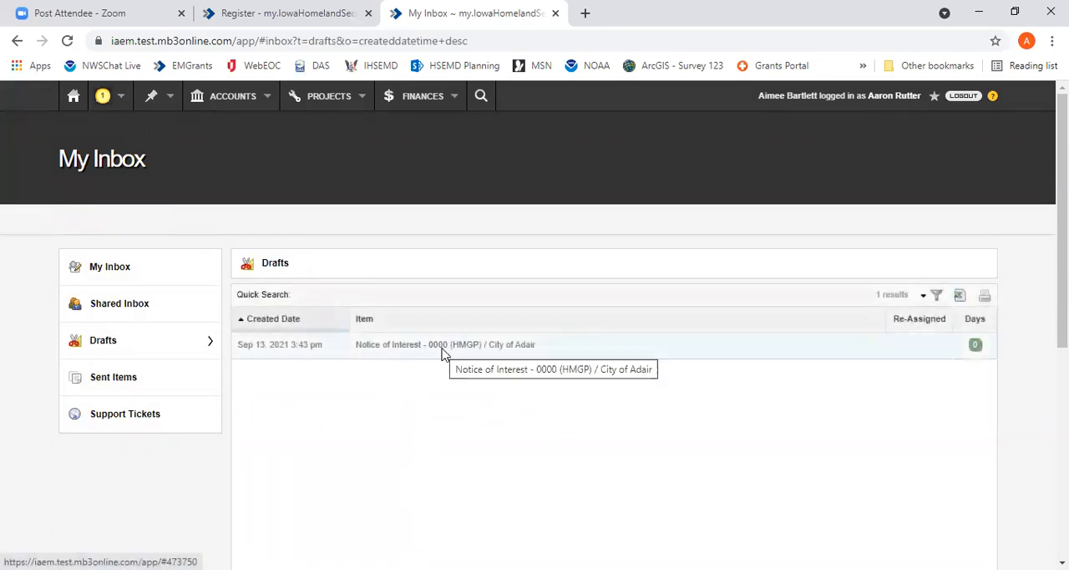
{"action": "left_click", "coordinate": [443, 351]}
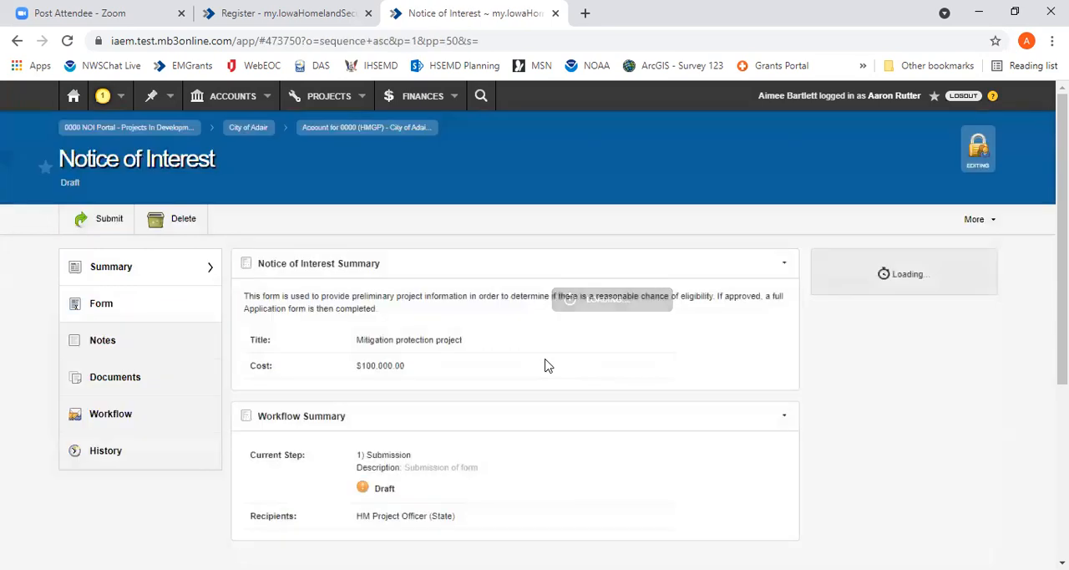
{"action": "left_click", "coordinate": [170, 311]}
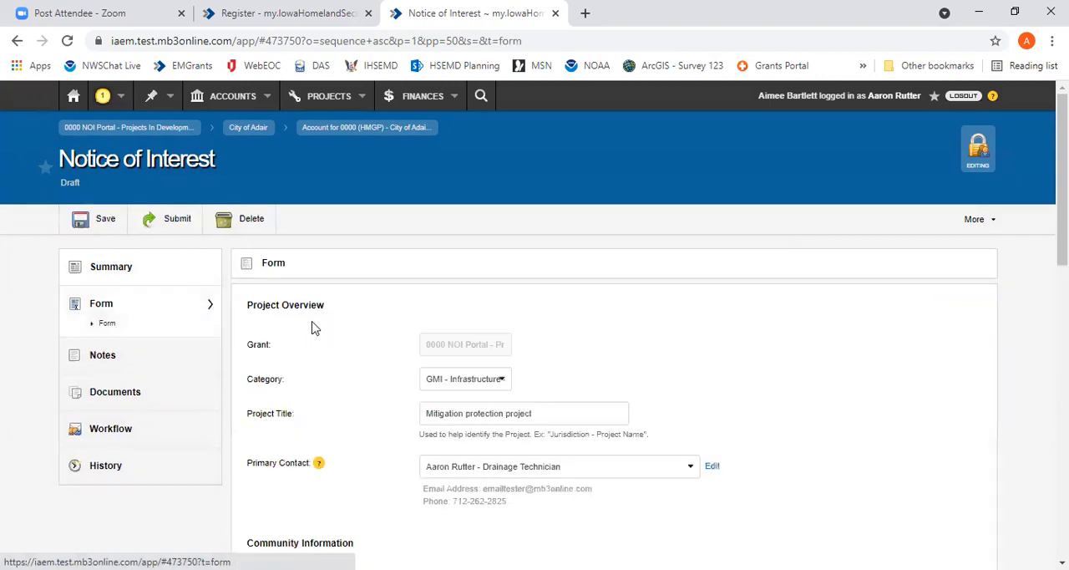
Submit the Notice of Interest without leaving a note and dismiss the submission confirmation
{"action": "scroll", "coordinate": [373, 368], "scroll_direction": "down", "scroll_amount": 5}
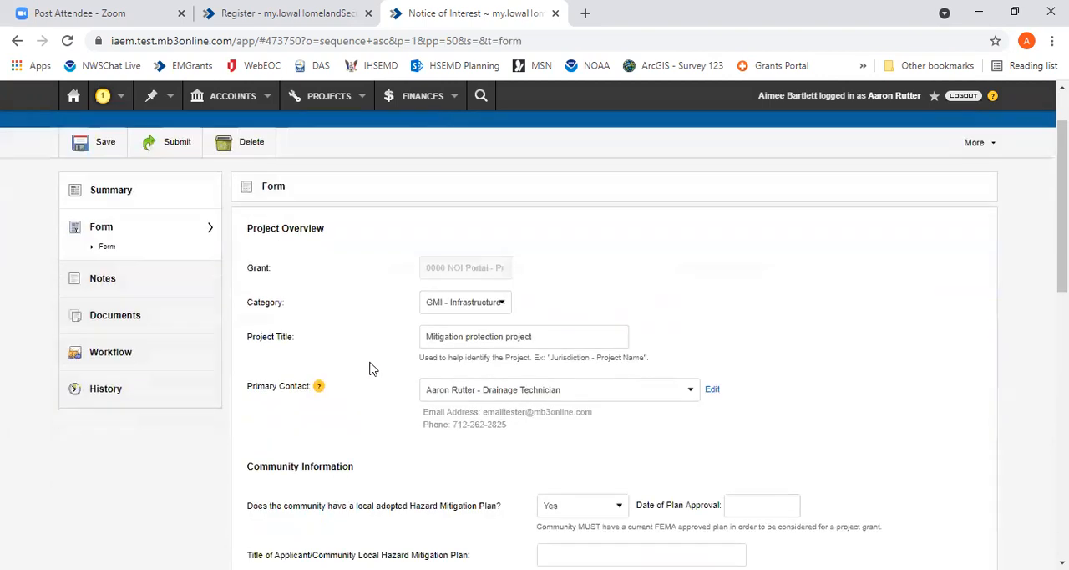
{"action": "scroll", "coordinate": [372, 369], "scroll_direction": "up", "scroll_amount": 6}
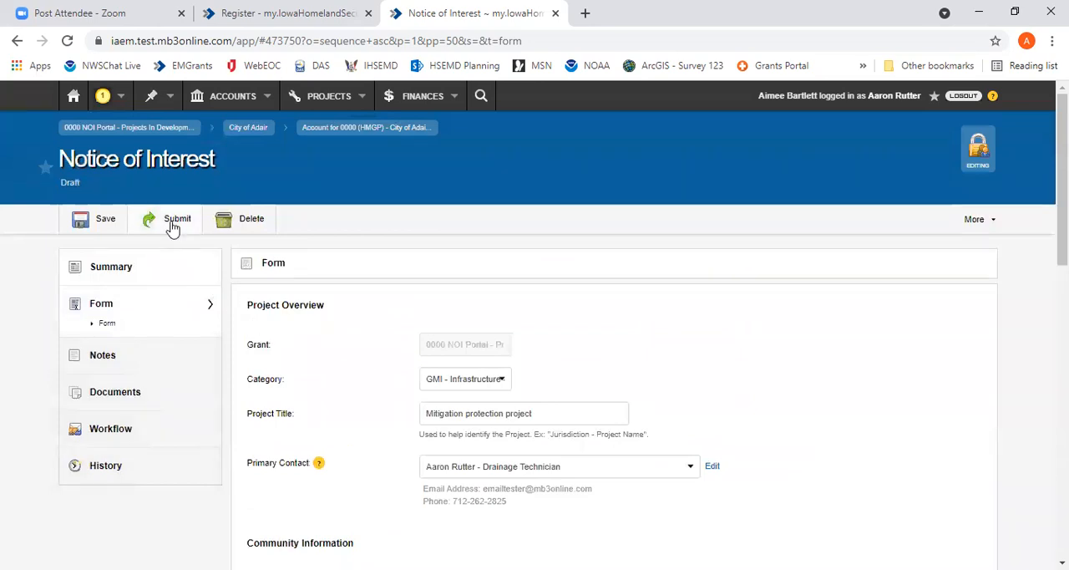
{"action": "left_click", "coordinate": [172, 228]}
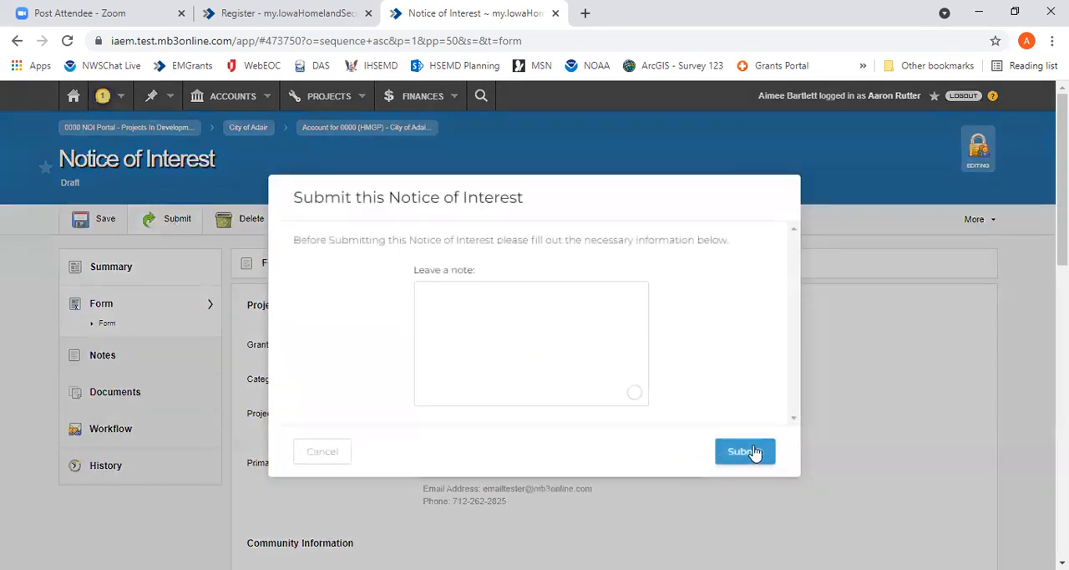
{"action": "left_click", "coordinate": [760, 452]}
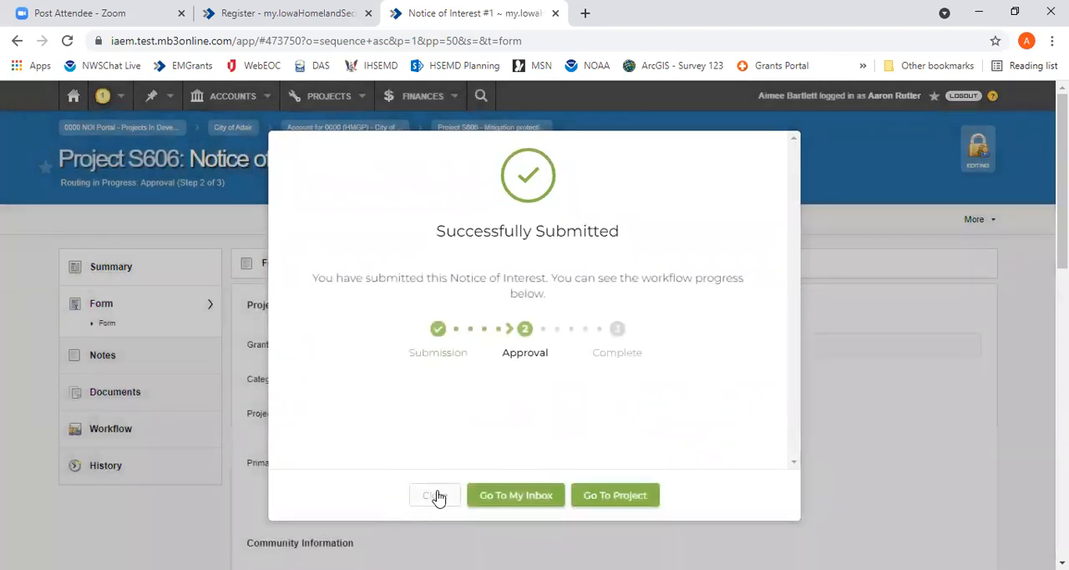
{"action": "left_click", "coordinate": [435, 495]}
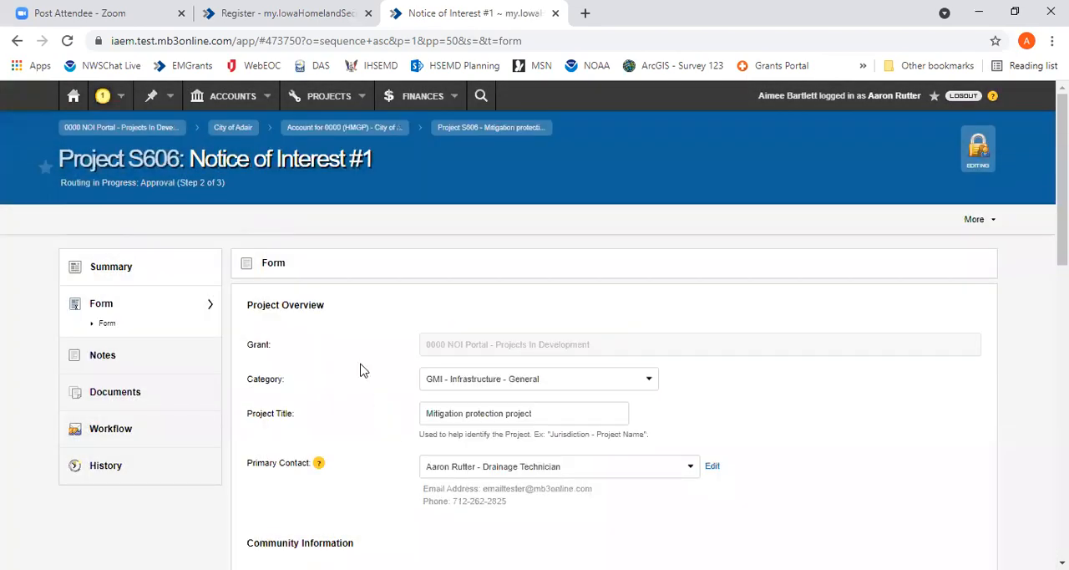
Open the City of Adair account for grant 0000 (HMGP) from the home page and view its projects list
{"action": "left_click", "coordinate": [171, 266]}
{"action": "left_click", "coordinate": [74, 96]}
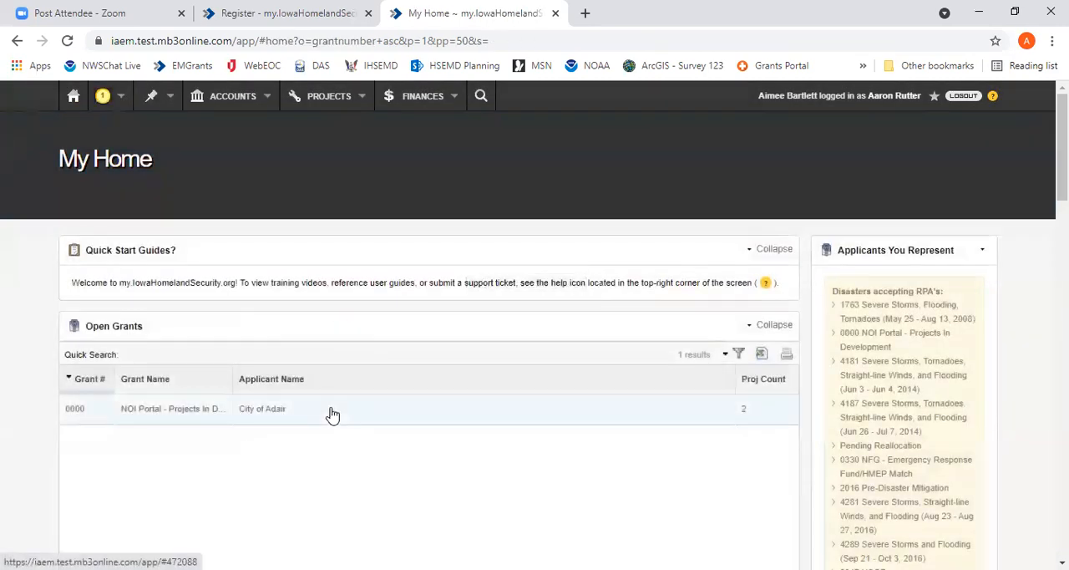
{"action": "left_click", "coordinate": [364, 411]}
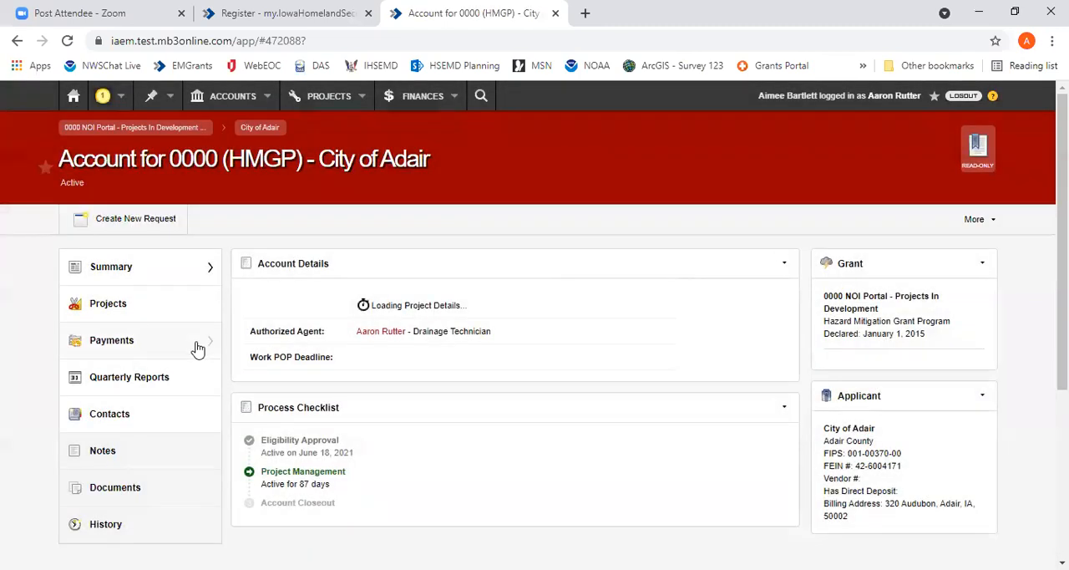
{"action": "mouse_move", "coordinate": [197, 348]}
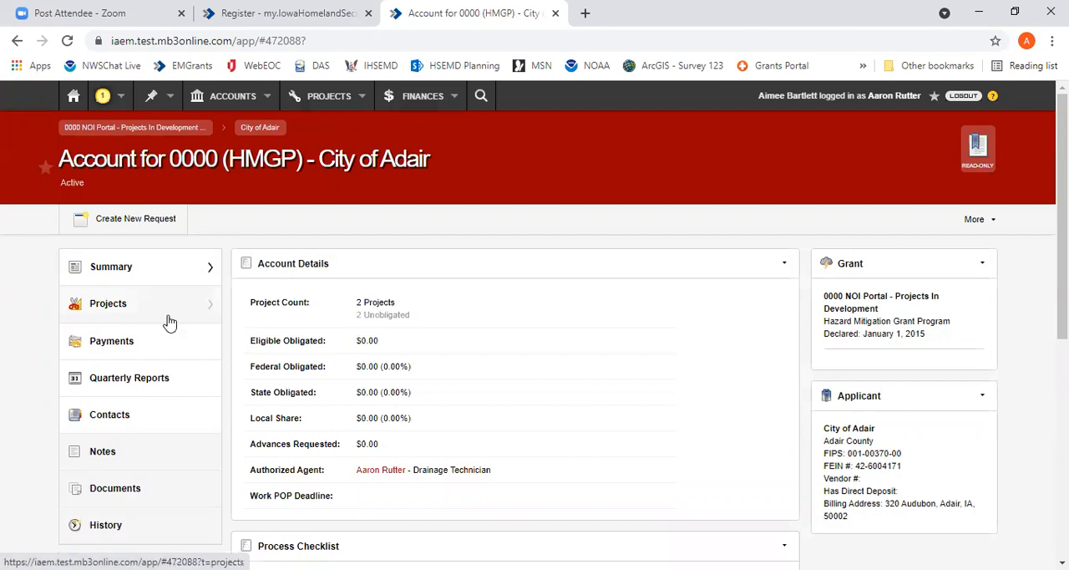
{"action": "mouse_move", "coordinate": [172, 315]}
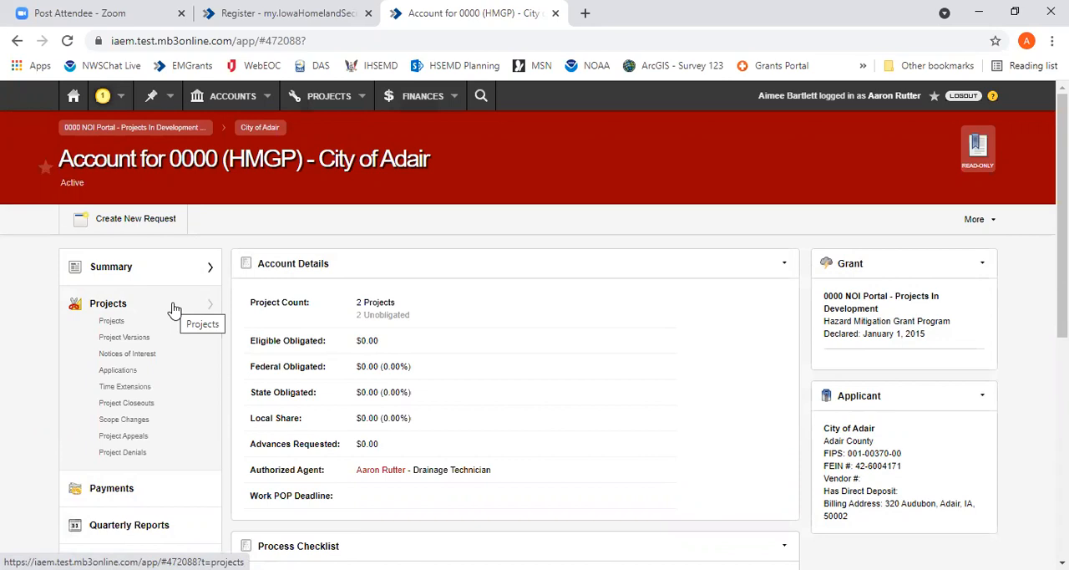
{"action": "left_click", "coordinate": [174, 309]}
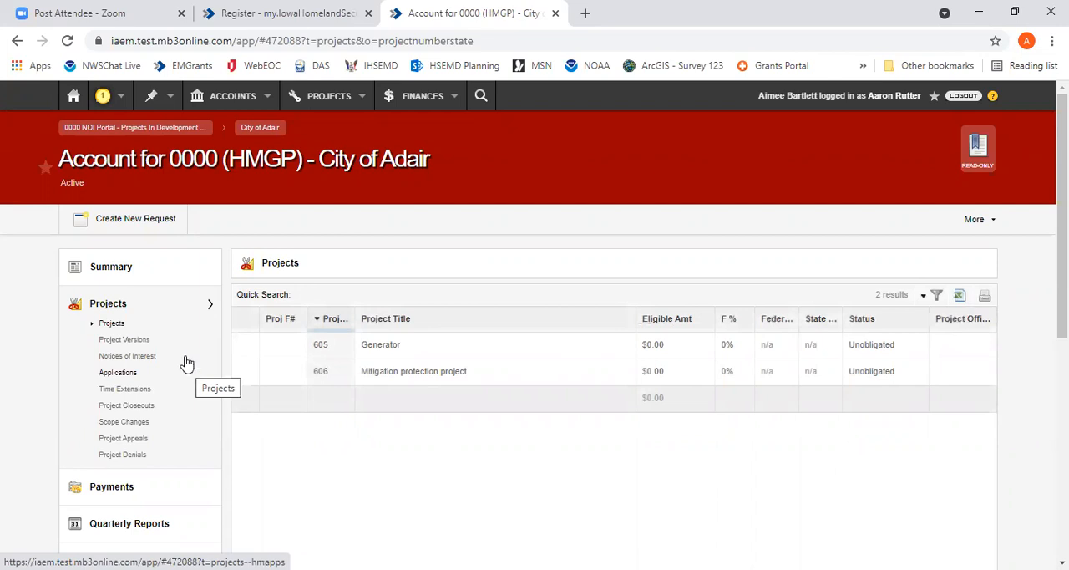
Return to the home page and find the City of Adair's Apply for Grant option
{"action": "left_click", "coordinate": [74, 96]}
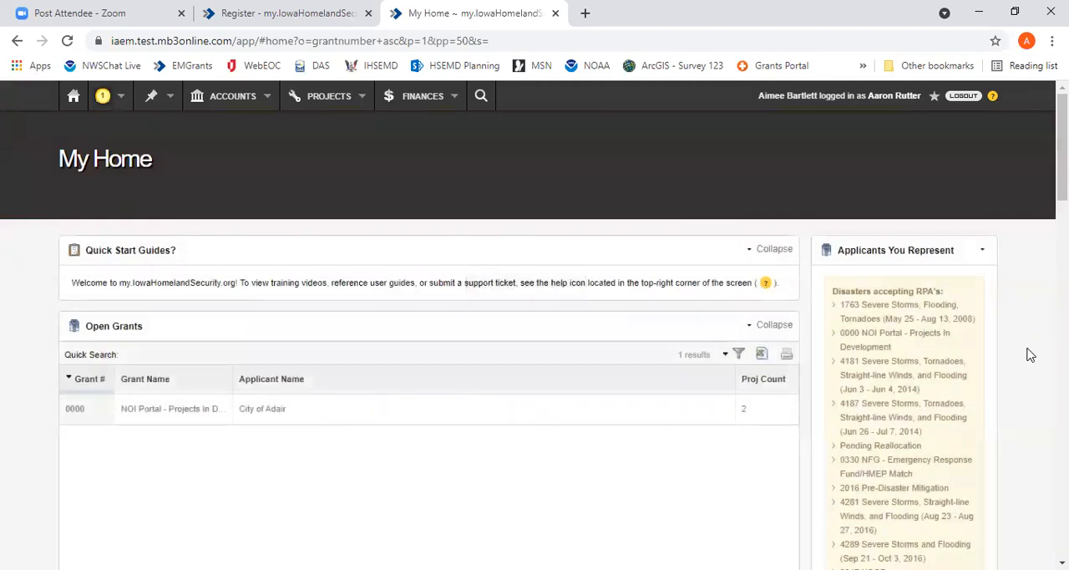
{"action": "scroll", "coordinate": [1028, 357], "scroll_direction": "down", "scroll_amount": 15}
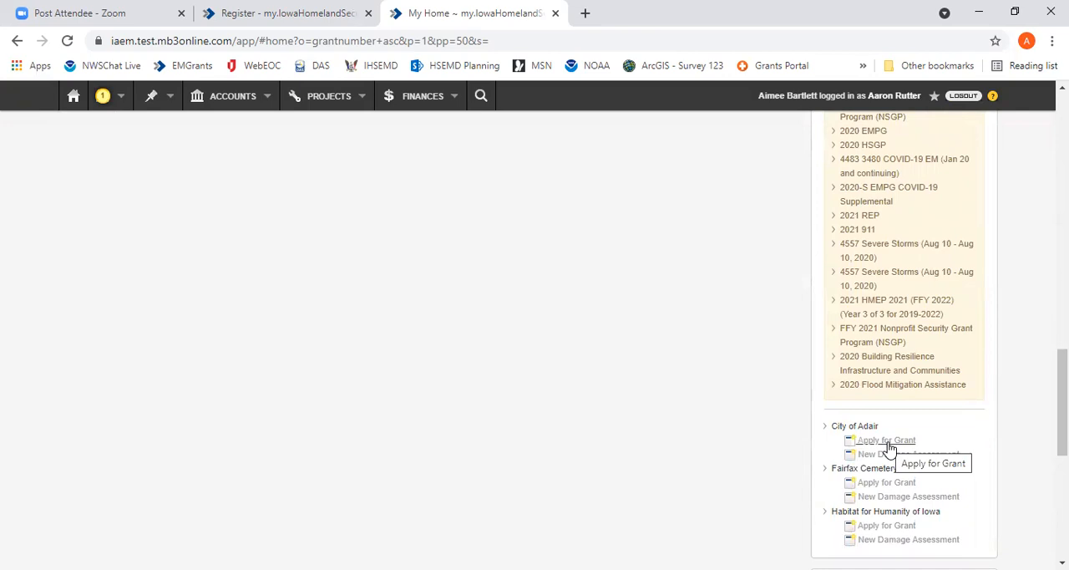
Start a new support ticket from the Help and Support options
{"action": "scroll", "coordinate": [1034, 448], "scroll_direction": "up", "scroll_amount": 4}
{"action": "scroll", "coordinate": [1035, 449], "scroll_direction": "up", "scroll_amount": 10}
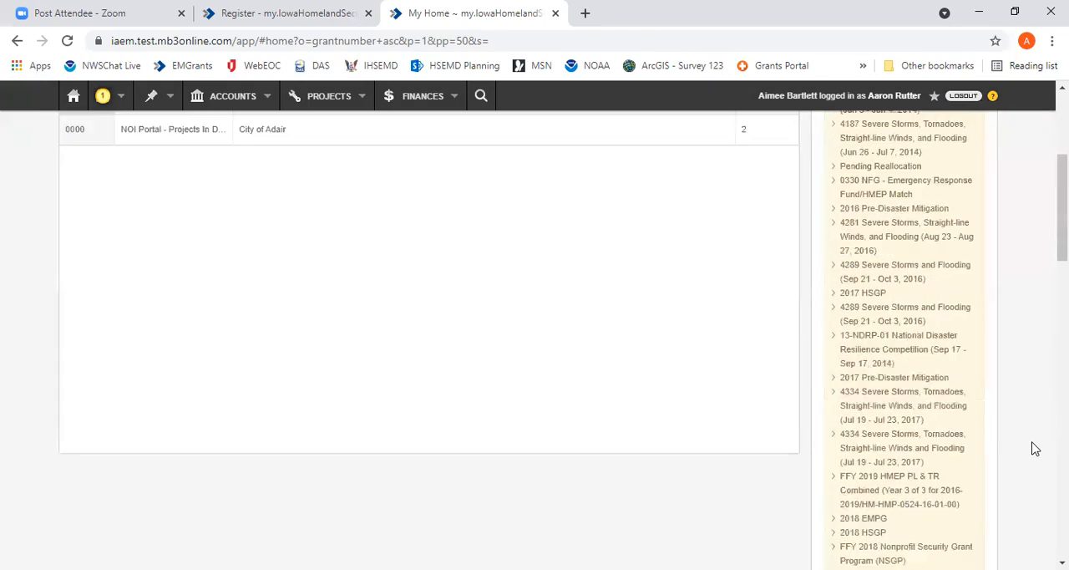
{"action": "left_click", "coordinate": [992, 96]}
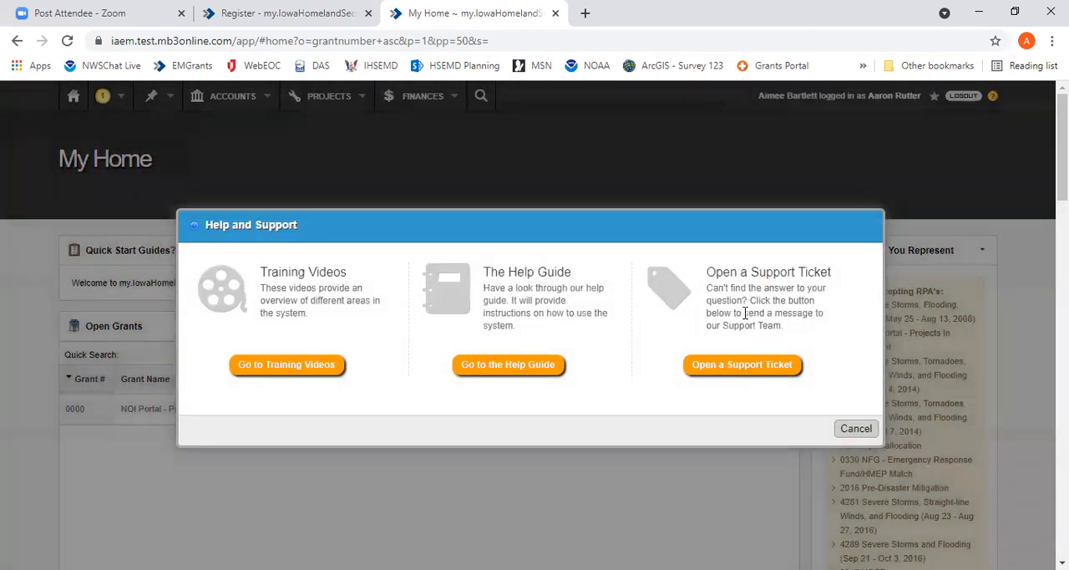
{"action": "left_click", "coordinate": [743, 367]}
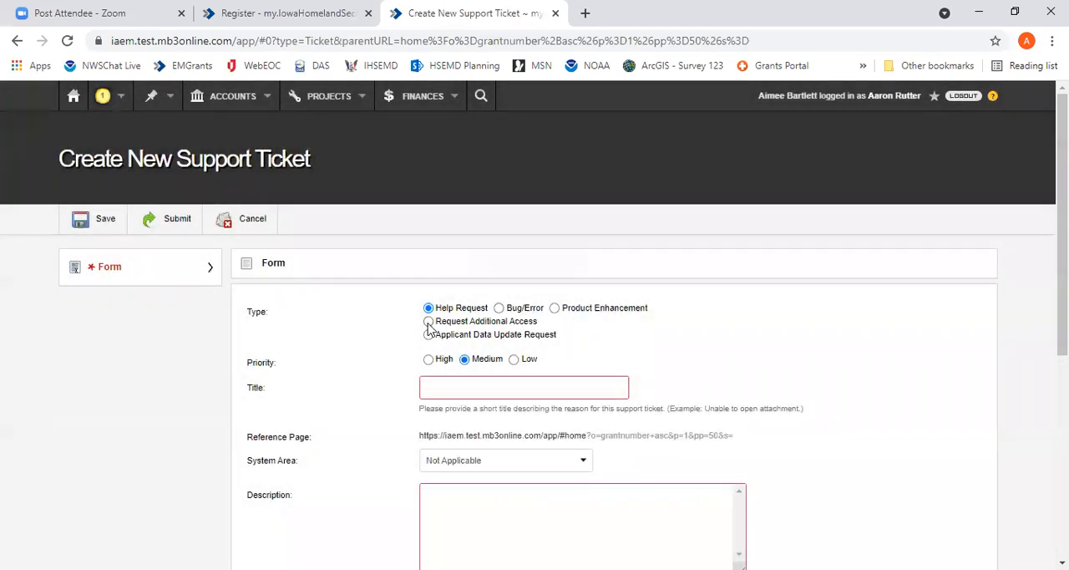
Set the ticket type to Request Additional Access and choose grant 0000 - NOI Portal - Projects In Development
{"action": "left_click", "coordinate": [428, 323]}
{"action": "scroll", "coordinate": [838, 343], "scroll_direction": "down", "scroll_amount": 2}
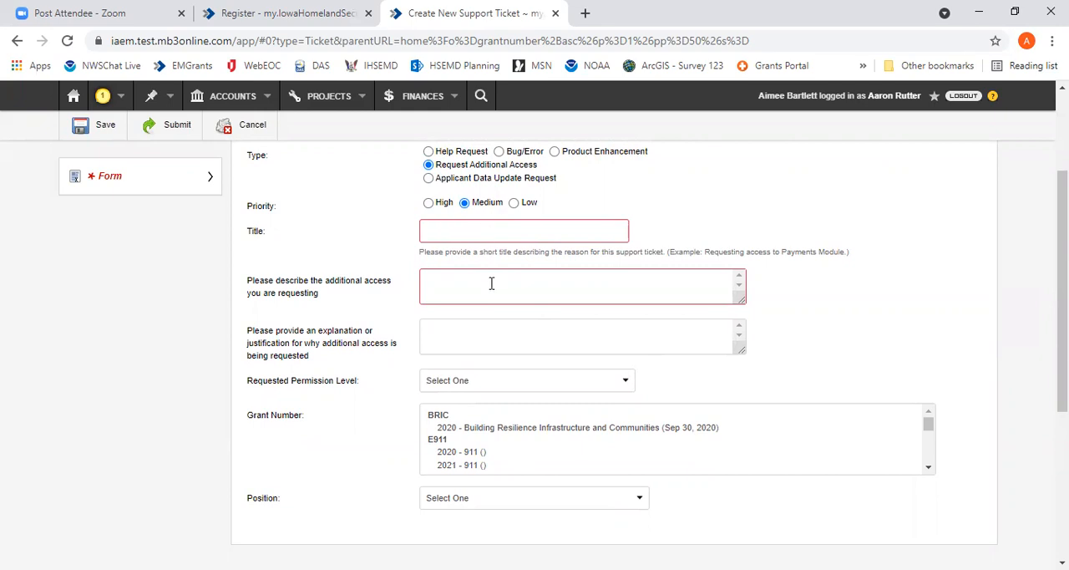
{"action": "scroll", "coordinate": [627, 439], "scroll_direction": "down", "scroll_amount": 5}
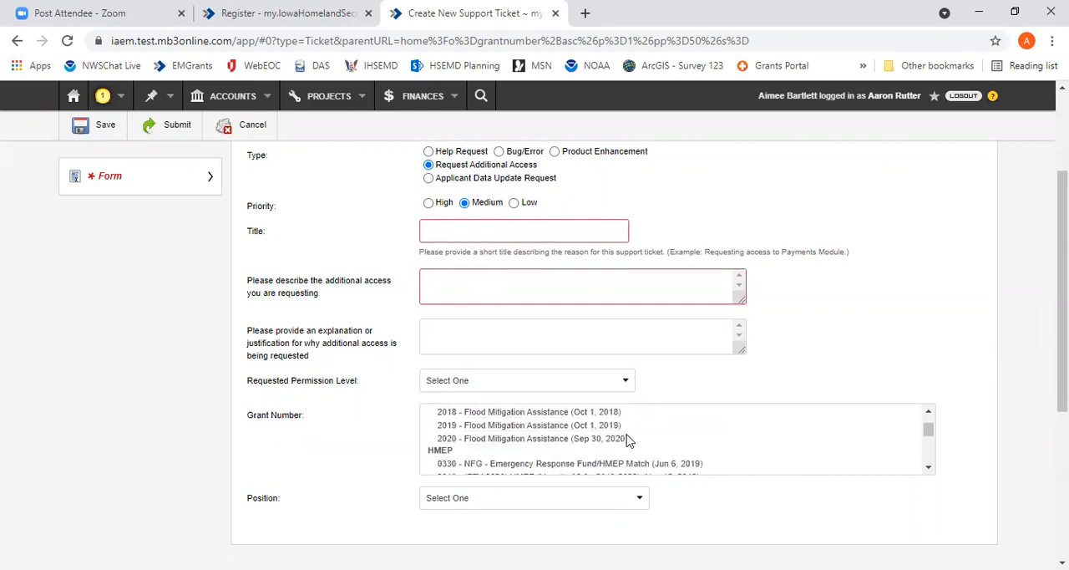
{"action": "scroll", "coordinate": [627, 438], "scroll_direction": "down", "scroll_amount": 5}
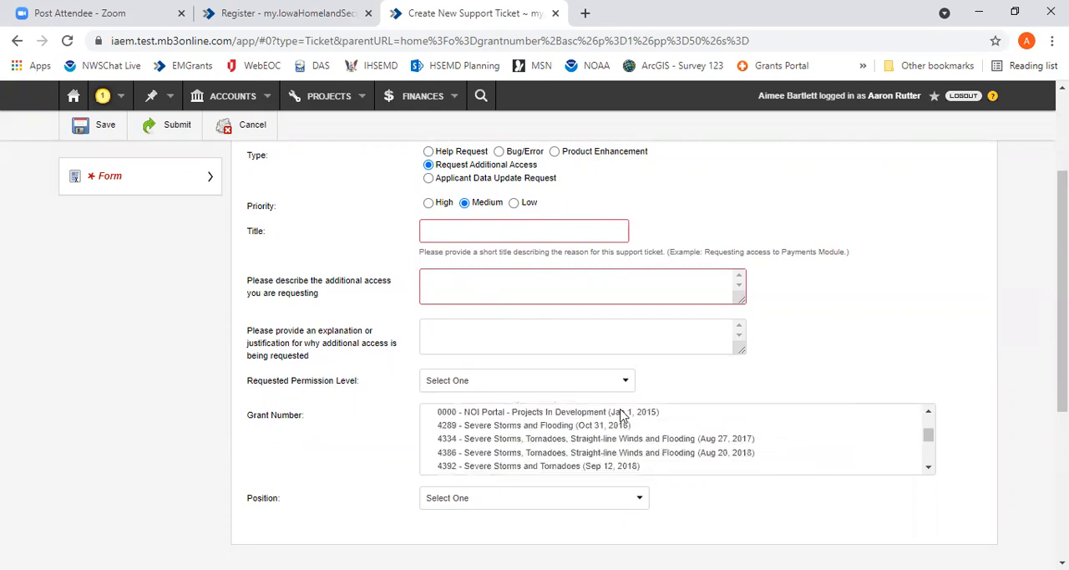
{"action": "left_click", "coordinate": [658, 414]}
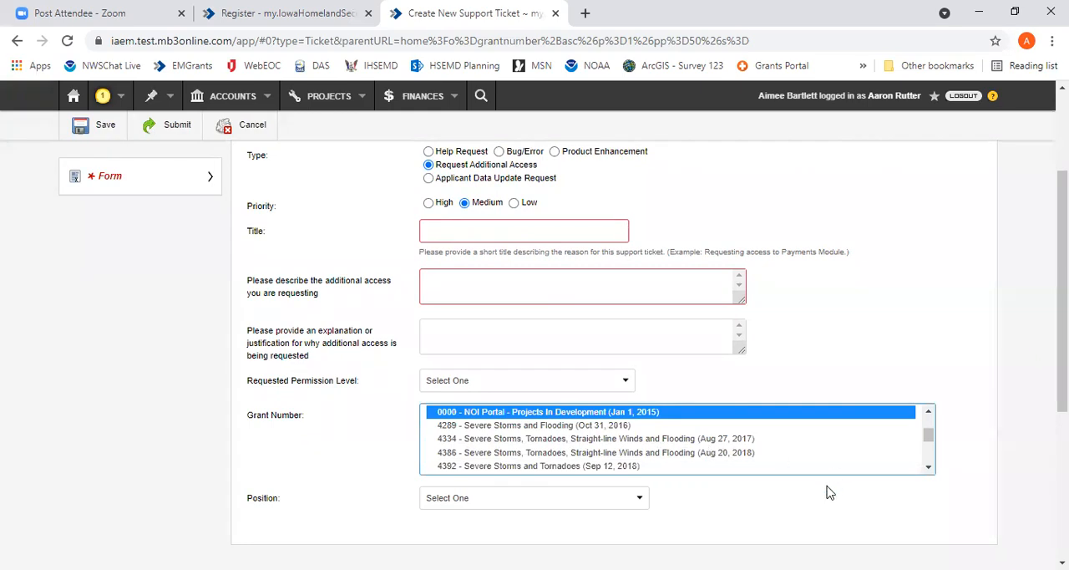
Leave the support ticket form without saving or submitting it and return to the home page
{"action": "left_click", "coordinate": [804, 510]}
{"action": "scroll", "coordinate": [757, 508], "scroll_direction": "down", "scroll_amount": 1}
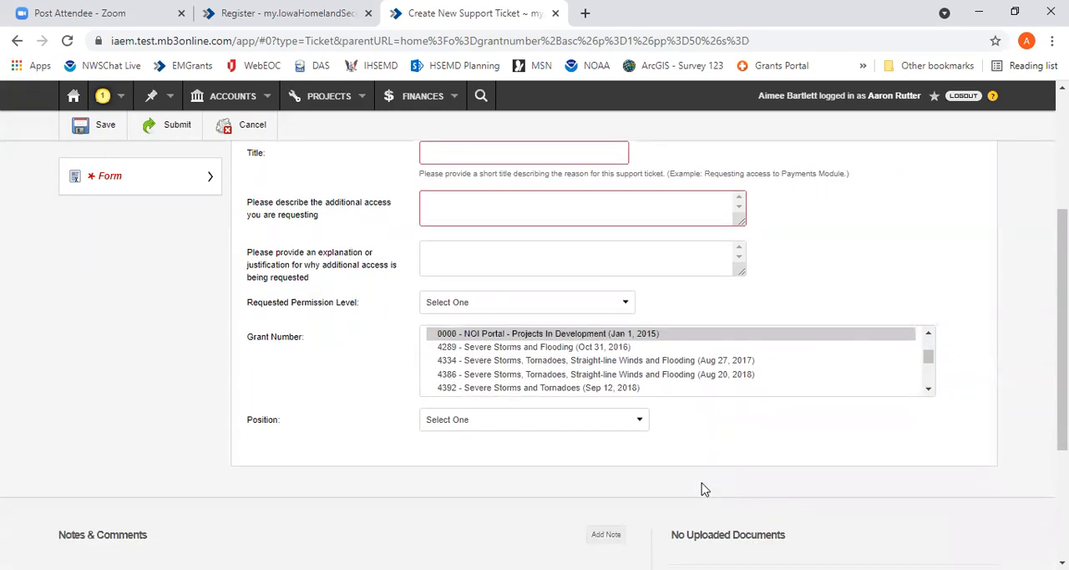
{"action": "left_click", "coordinate": [73, 100]}
{"action": "left_click", "coordinate": [637, 382]}
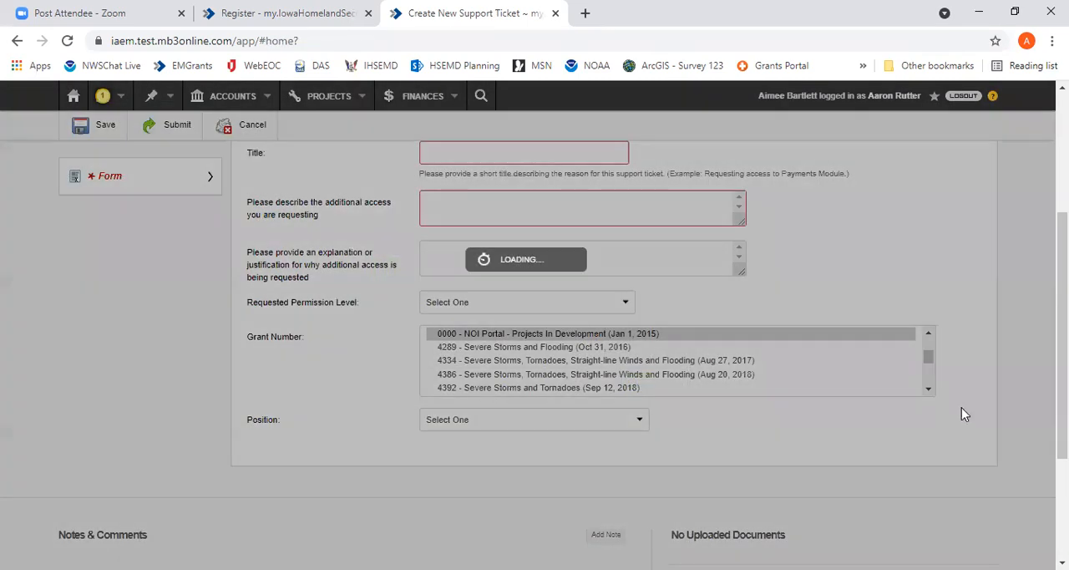